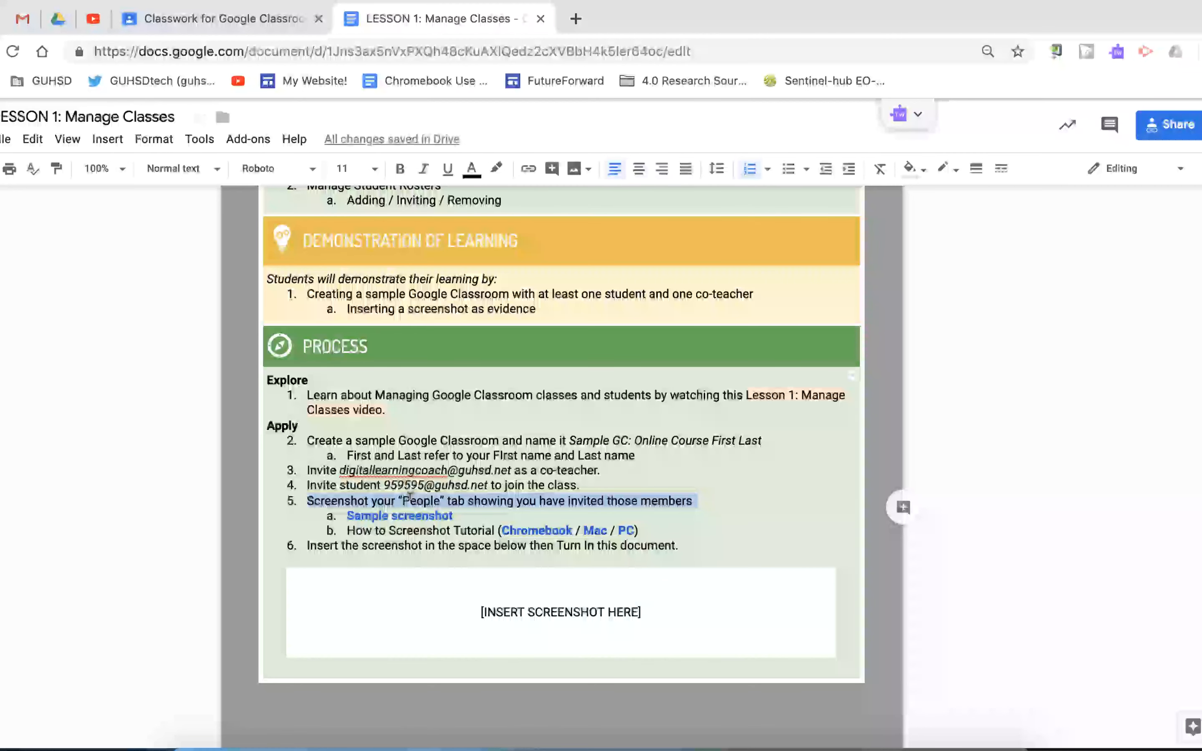
# Step: Examine the Apply instructions in the lesson document, including the sample screenshot link, the device tutorial links and the screenshot placeholder
pyautogui.click(373, 515)
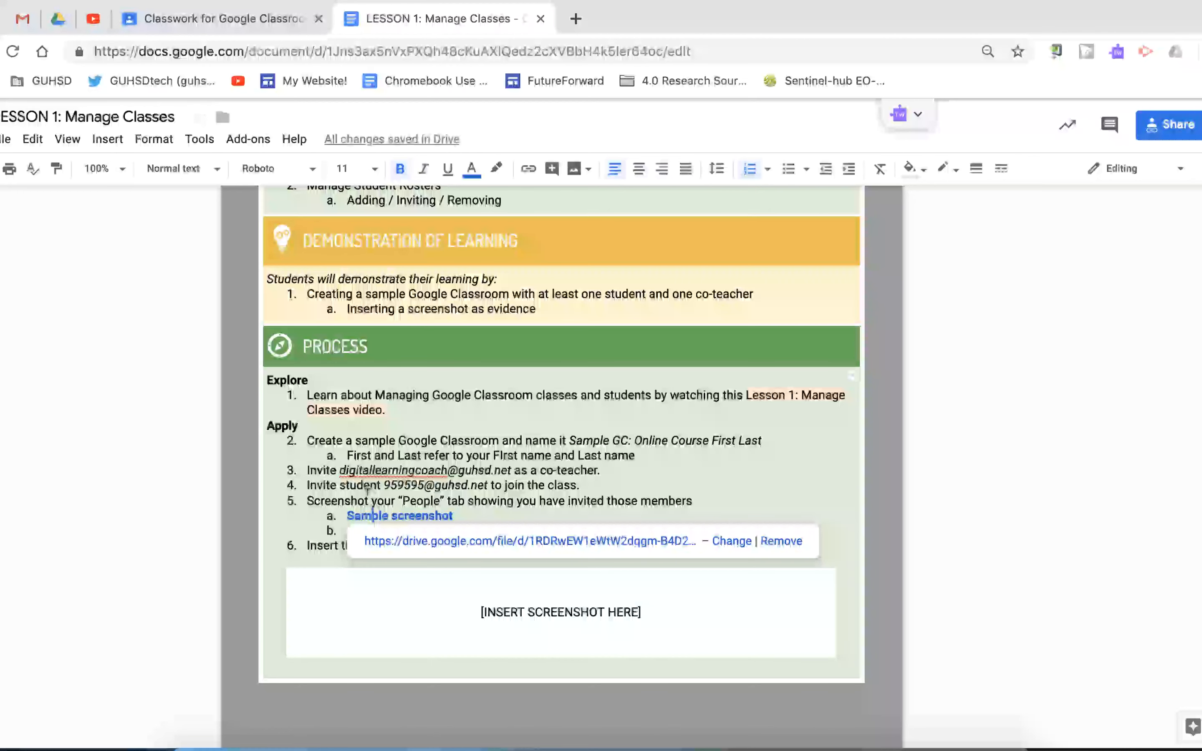
pyautogui.click(367, 496)
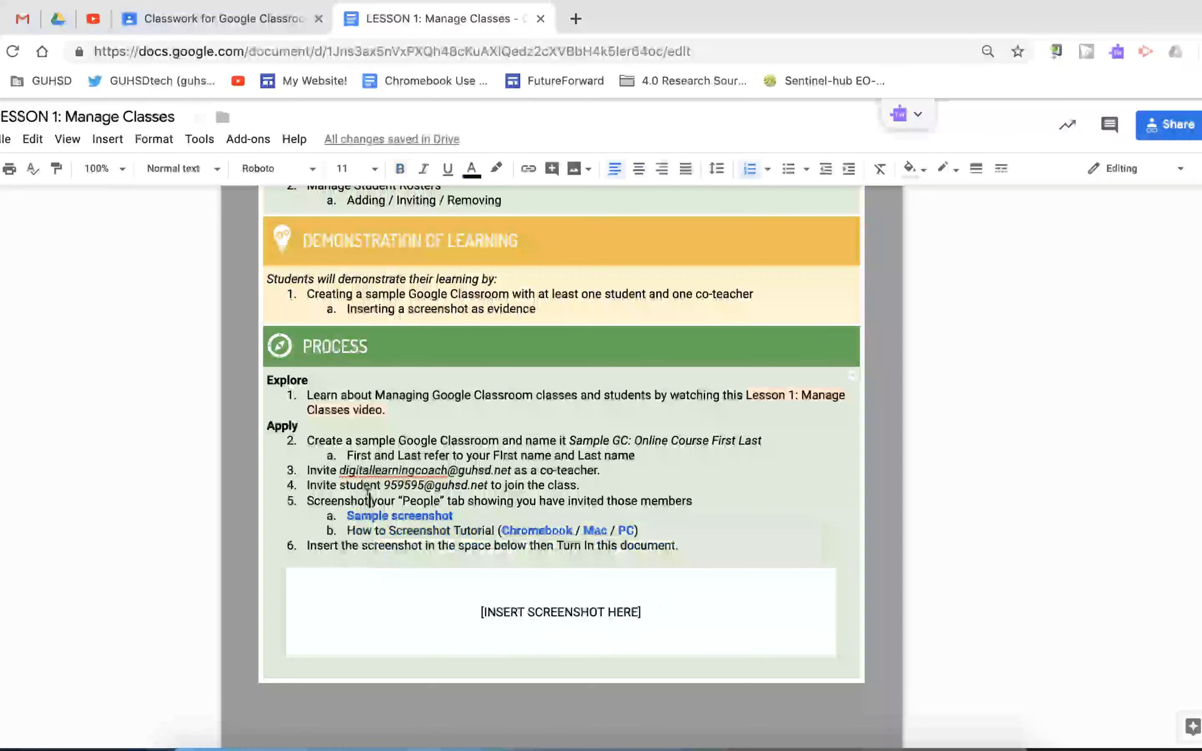
pyautogui.tripleClick(371, 530)
pyautogui.click(539, 530)
pyautogui.click(590, 529)
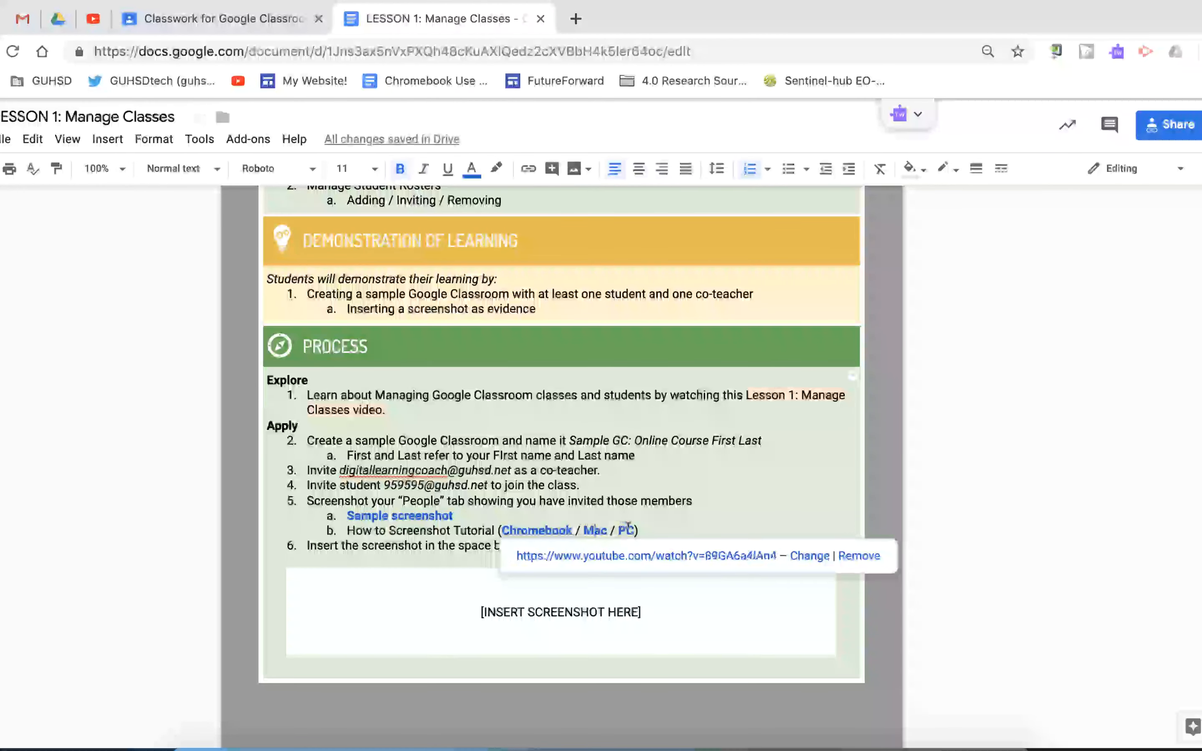
pyautogui.click(624, 529)
pyautogui.click(465, 527)
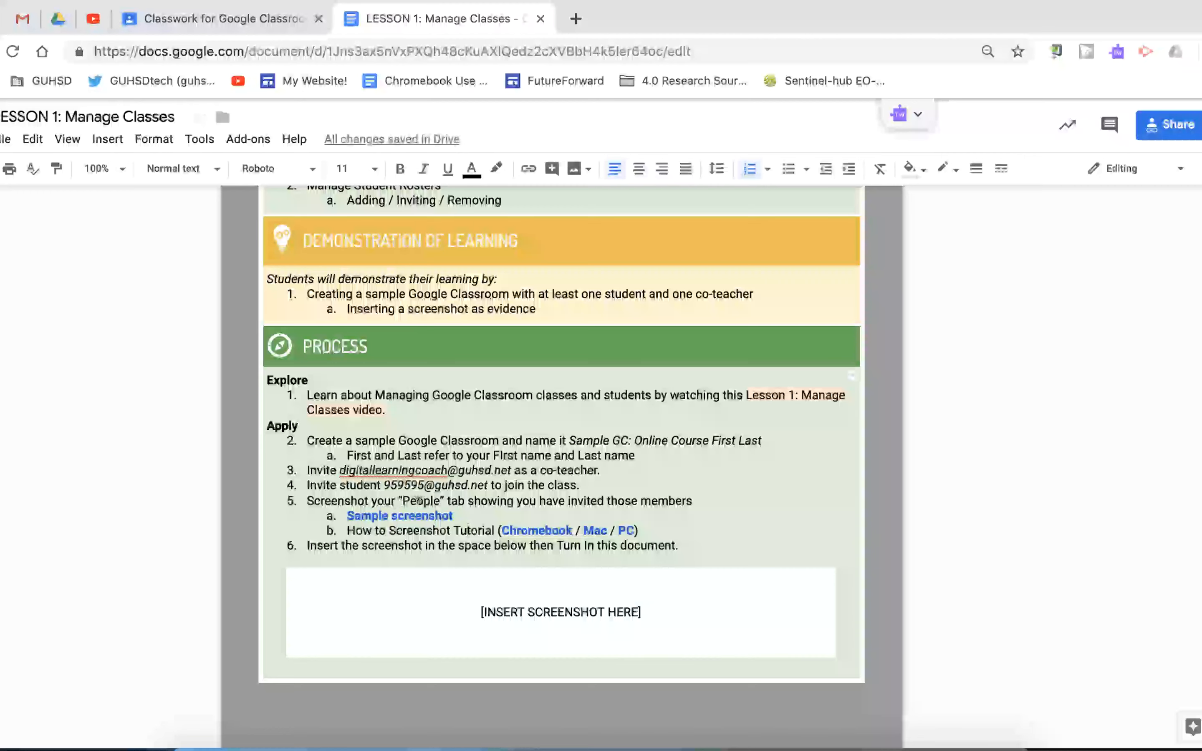
pyautogui.tripleClick(373, 545)
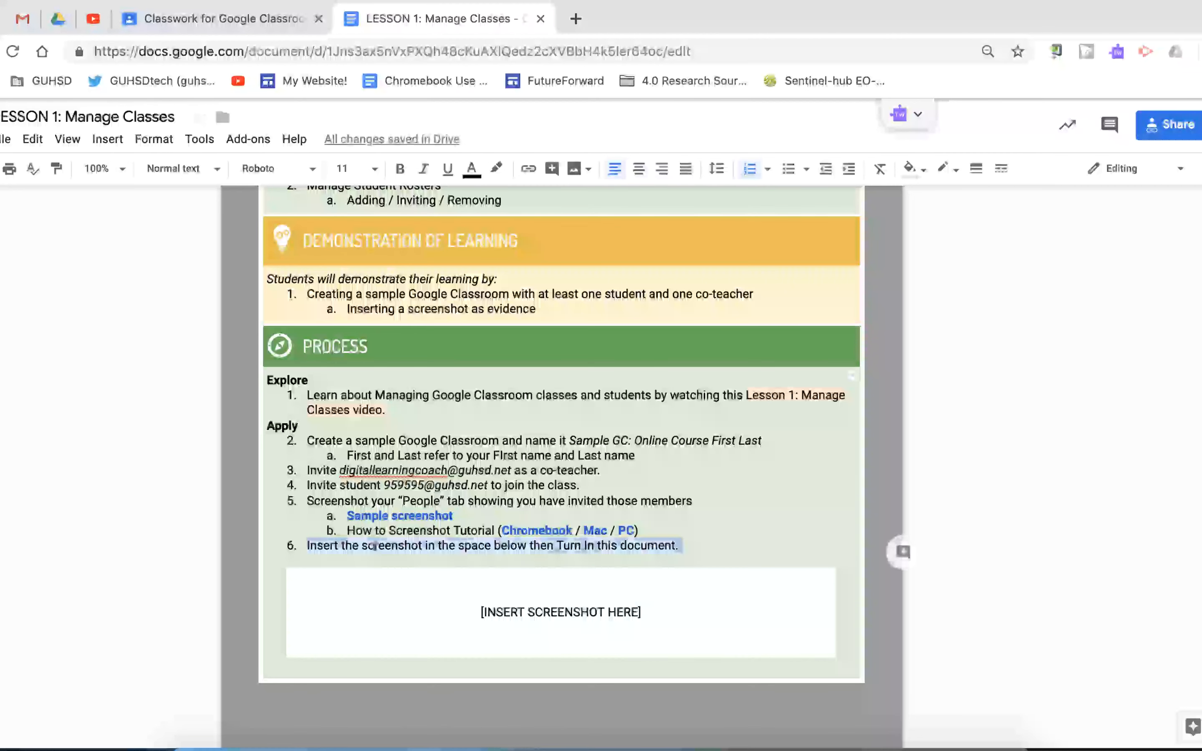
pyautogui.tripleClick(478, 608)
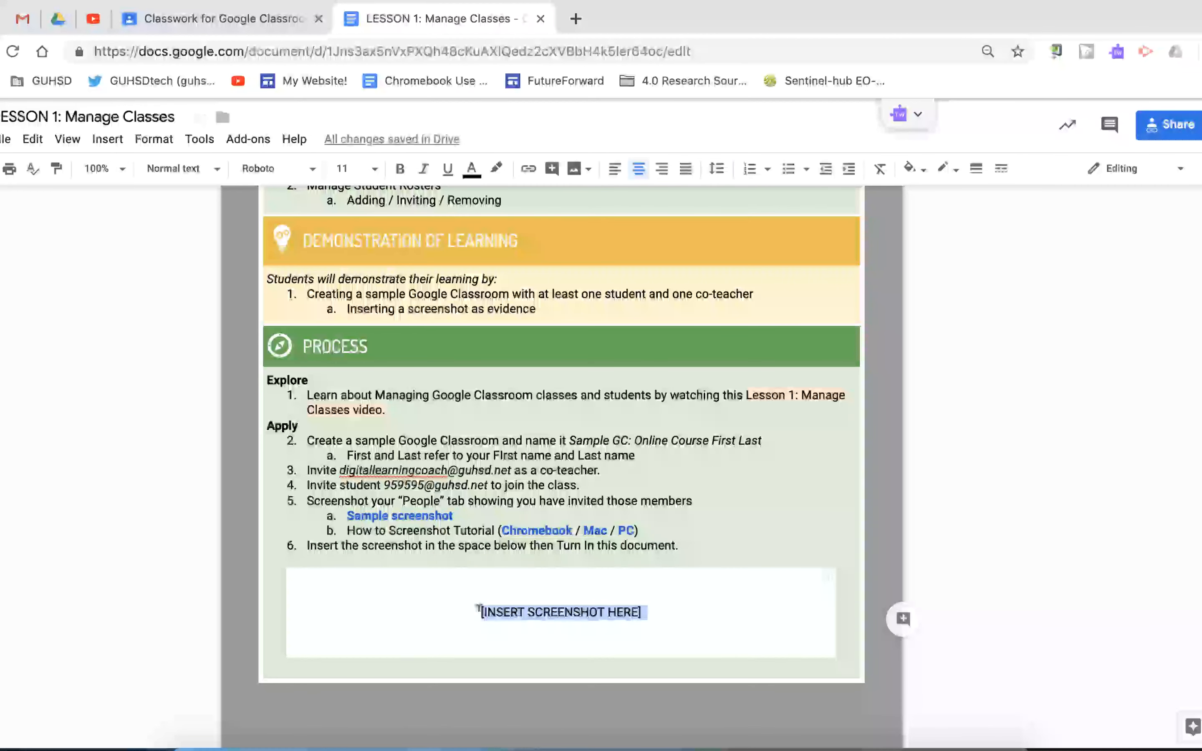
pyautogui.click(378, 500)
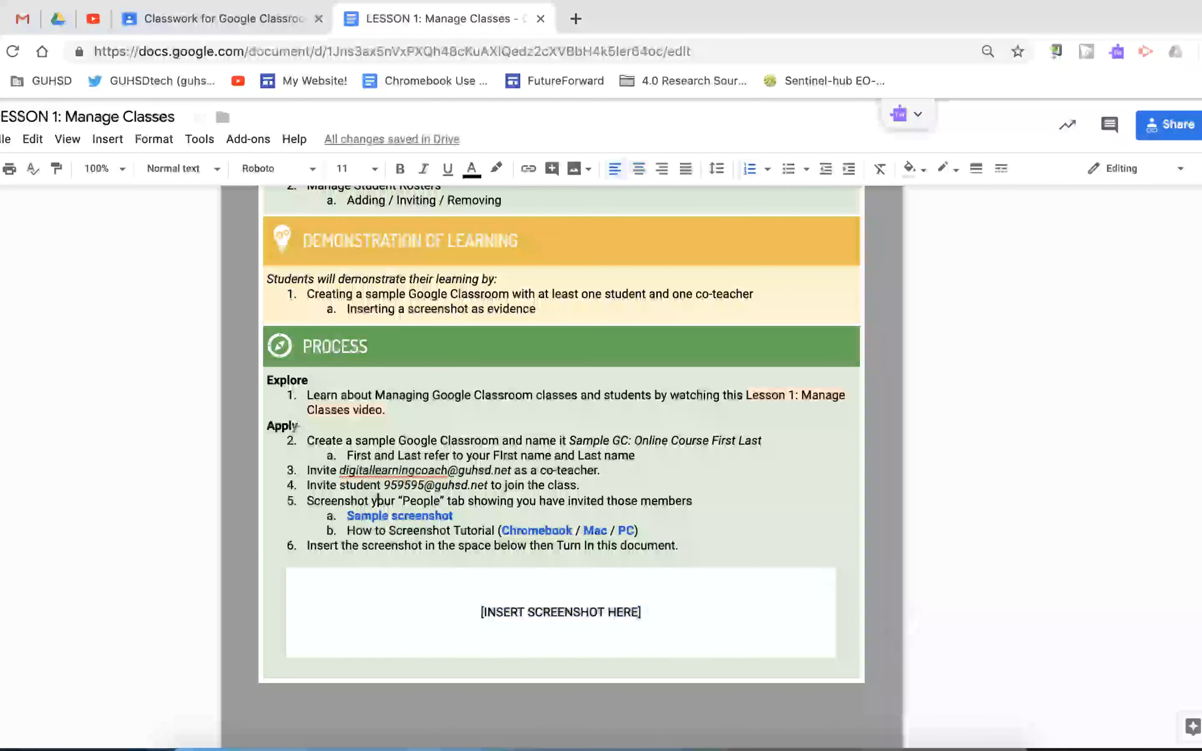
pyautogui.moveTo(305, 438); pyautogui.dragTo(343, 535)
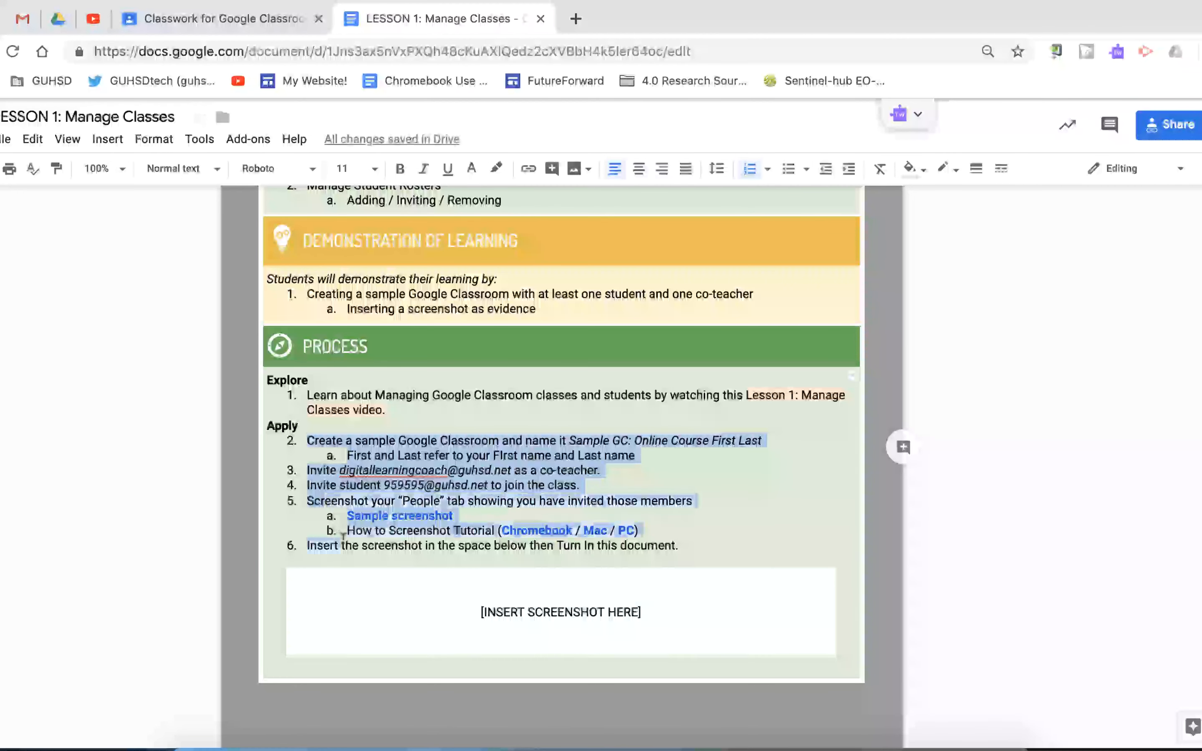
pyautogui.click(412, 599)
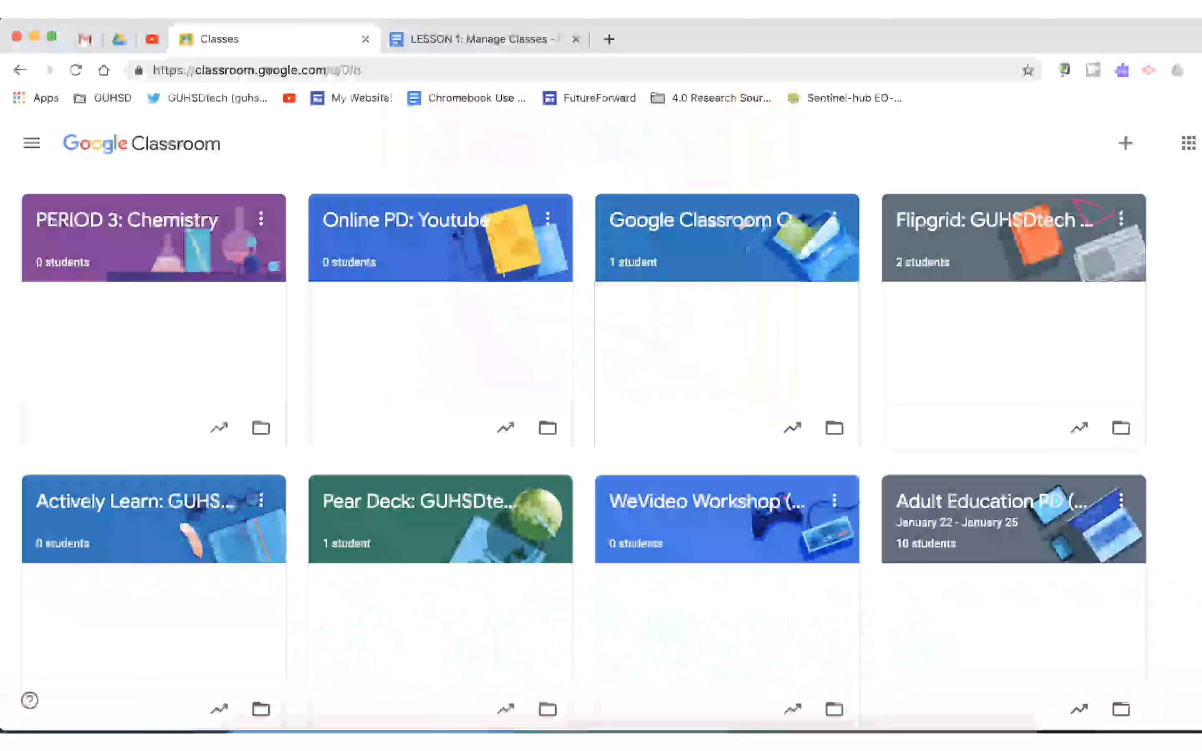
# Step: Create a class named "Sample PERIOD 2" in Google Classroom, leaving section, subject and room empty
pyautogui.click(268, 71)
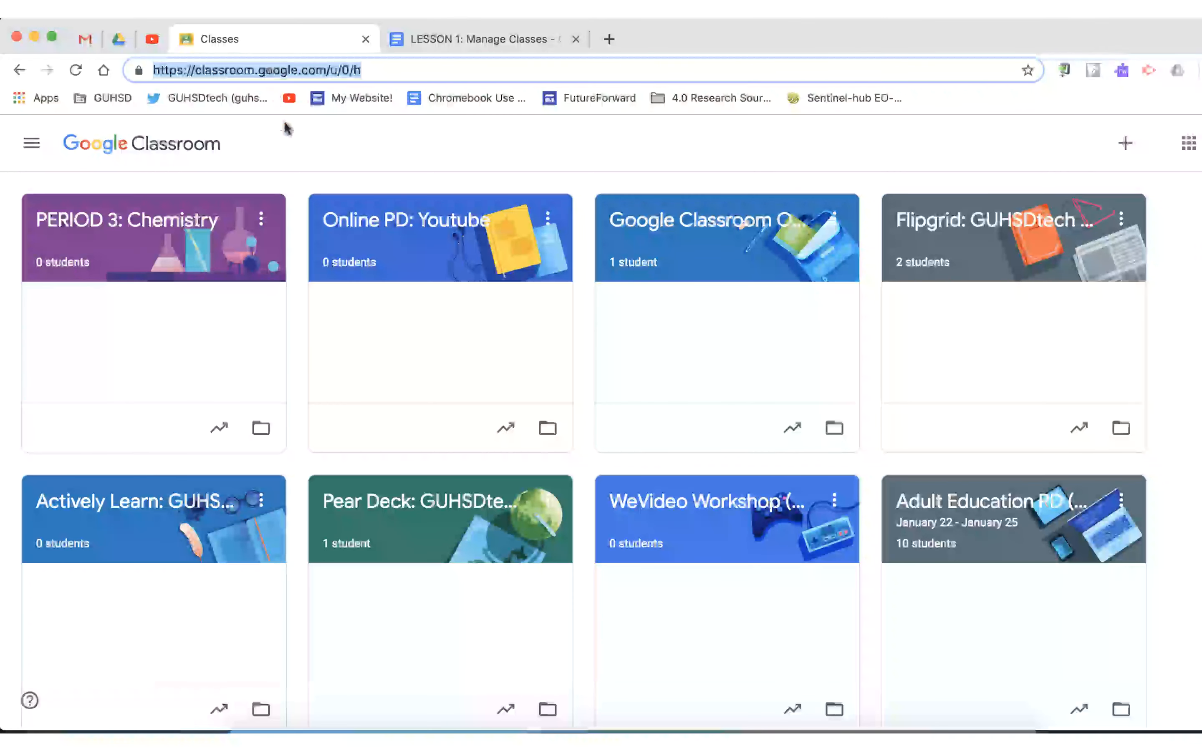
pyautogui.click(295, 153)
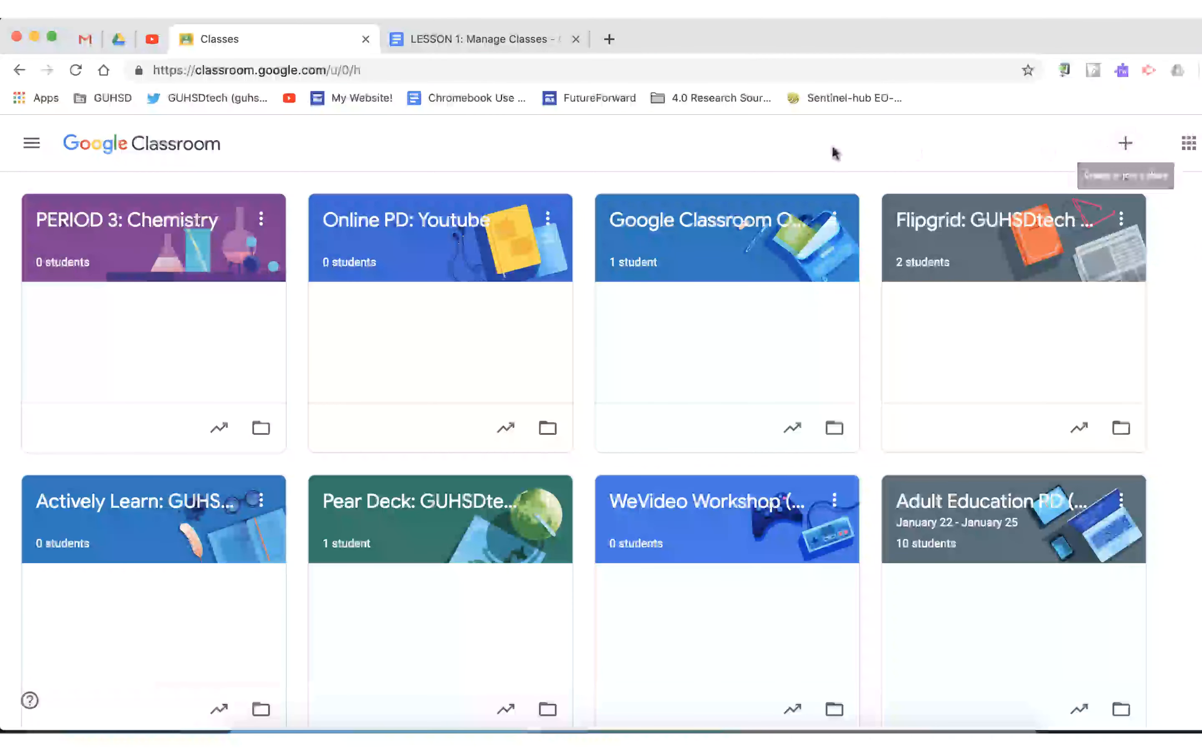
pyautogui.click(1133, 145)
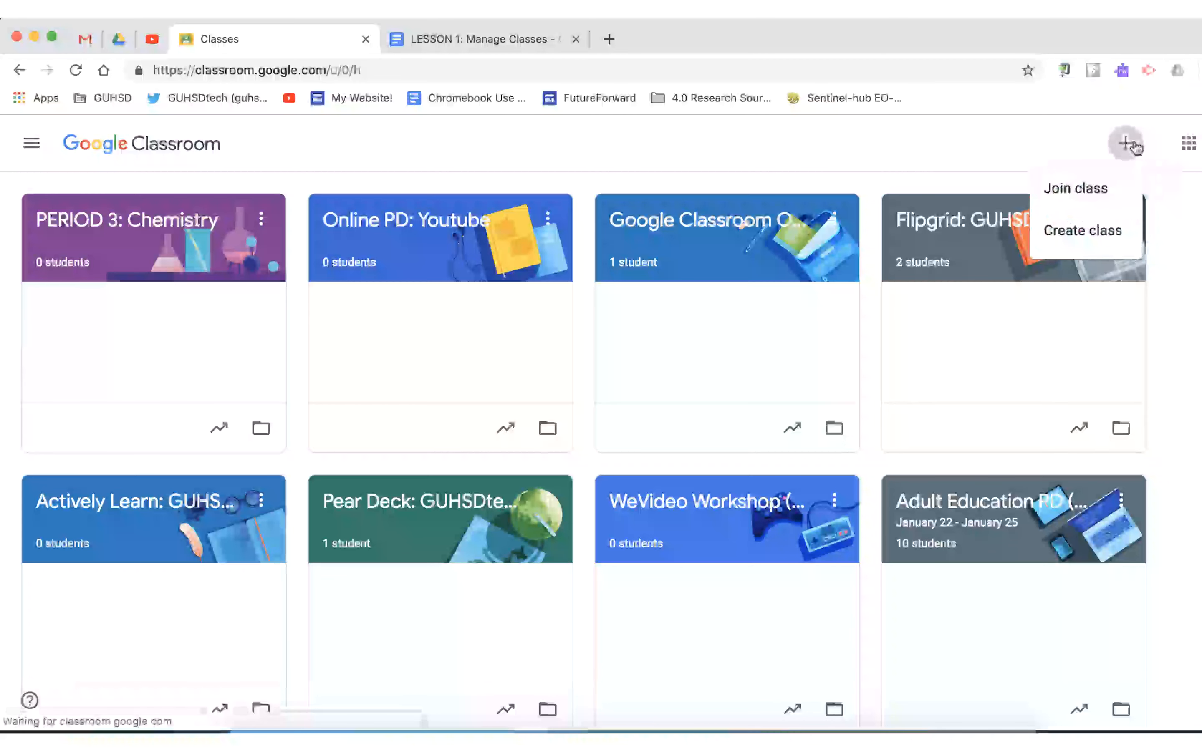
pyautogui.click(1094, 233)
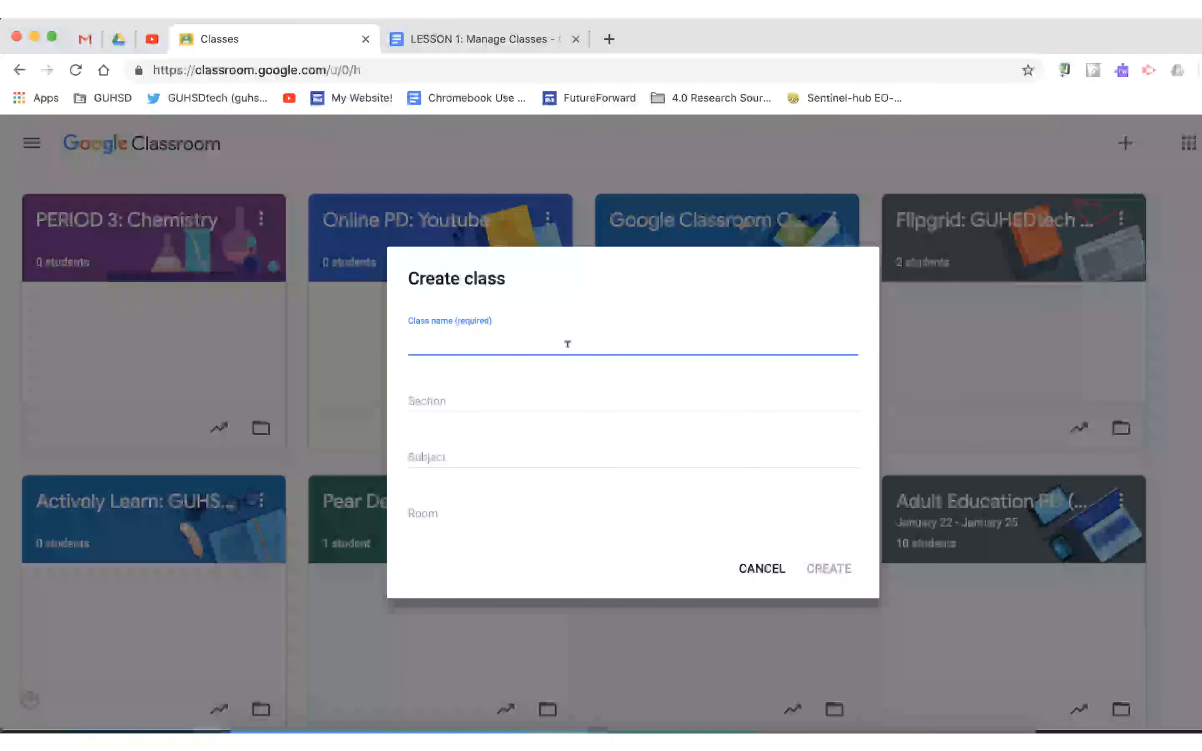
pyautogui.write('Sample PERIOD 2')
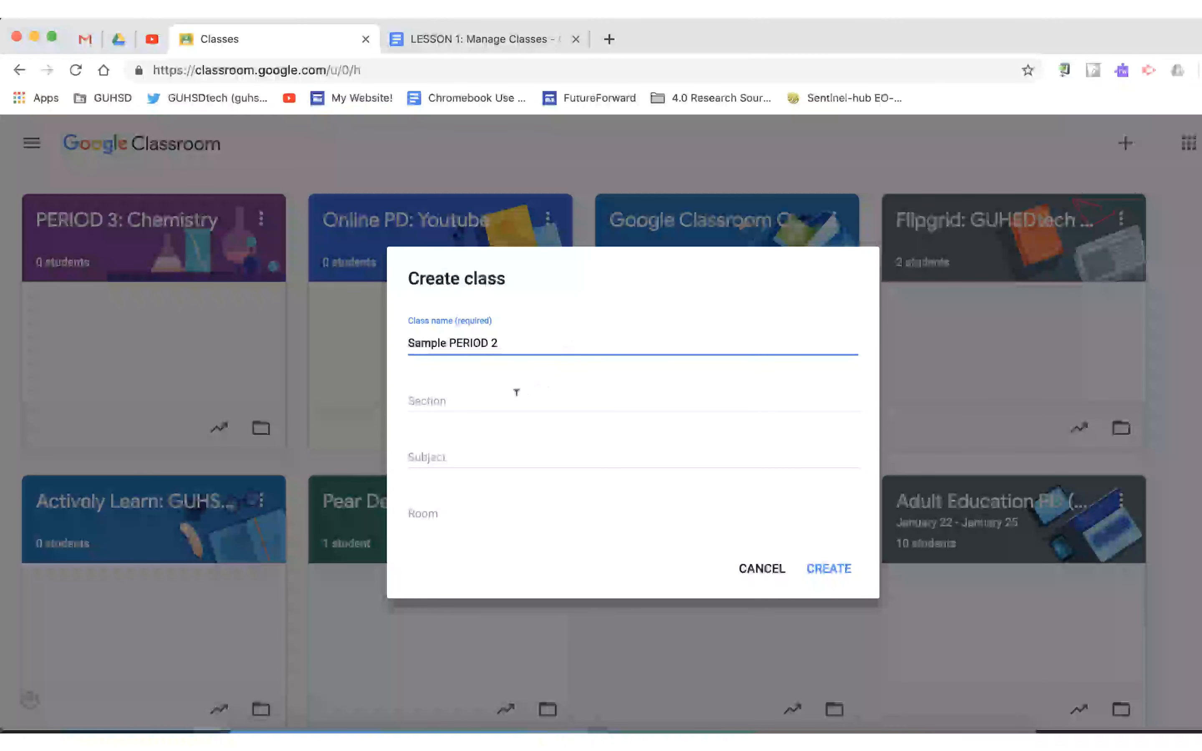
pyautogui.click(478, 396)
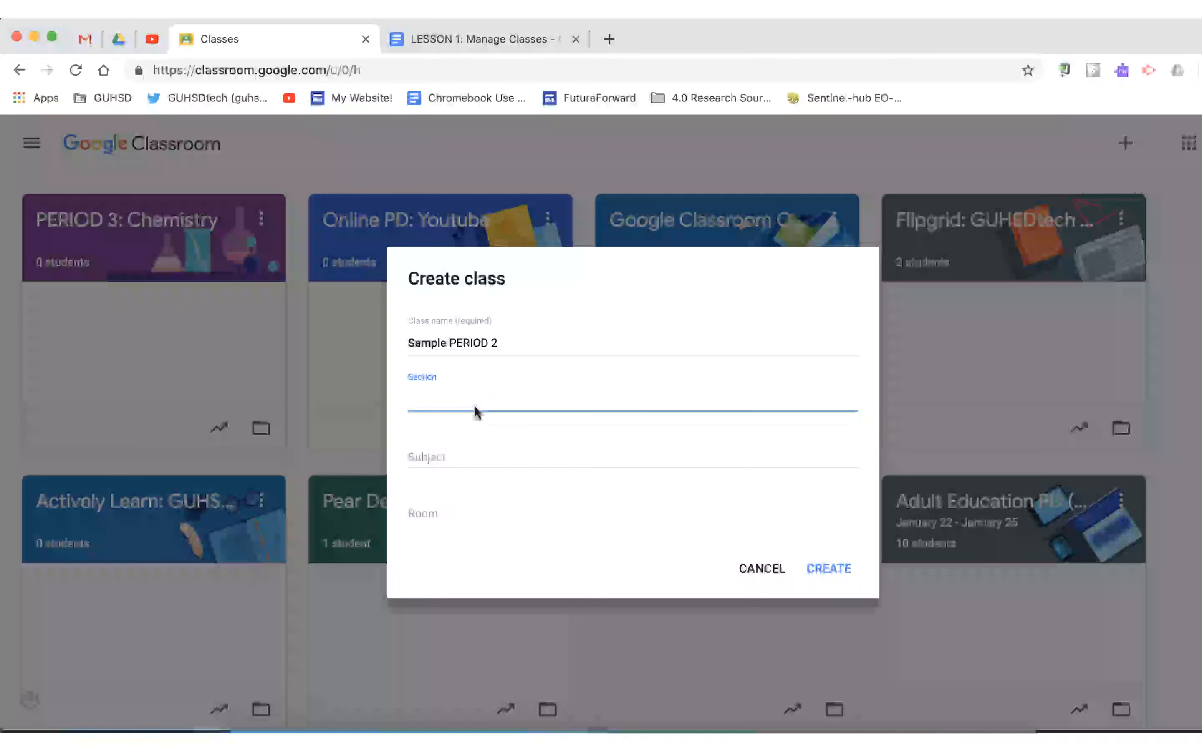
pyautogui.click(441, 456)
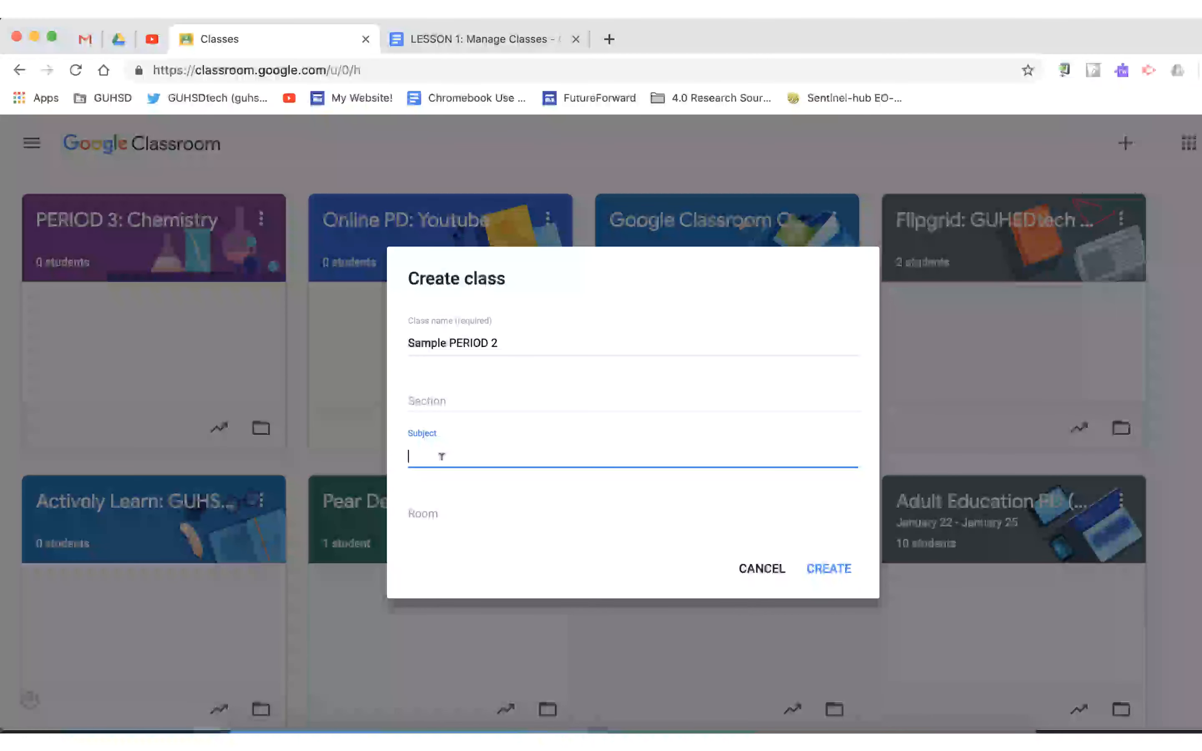
pyautogui.click(440, 504)
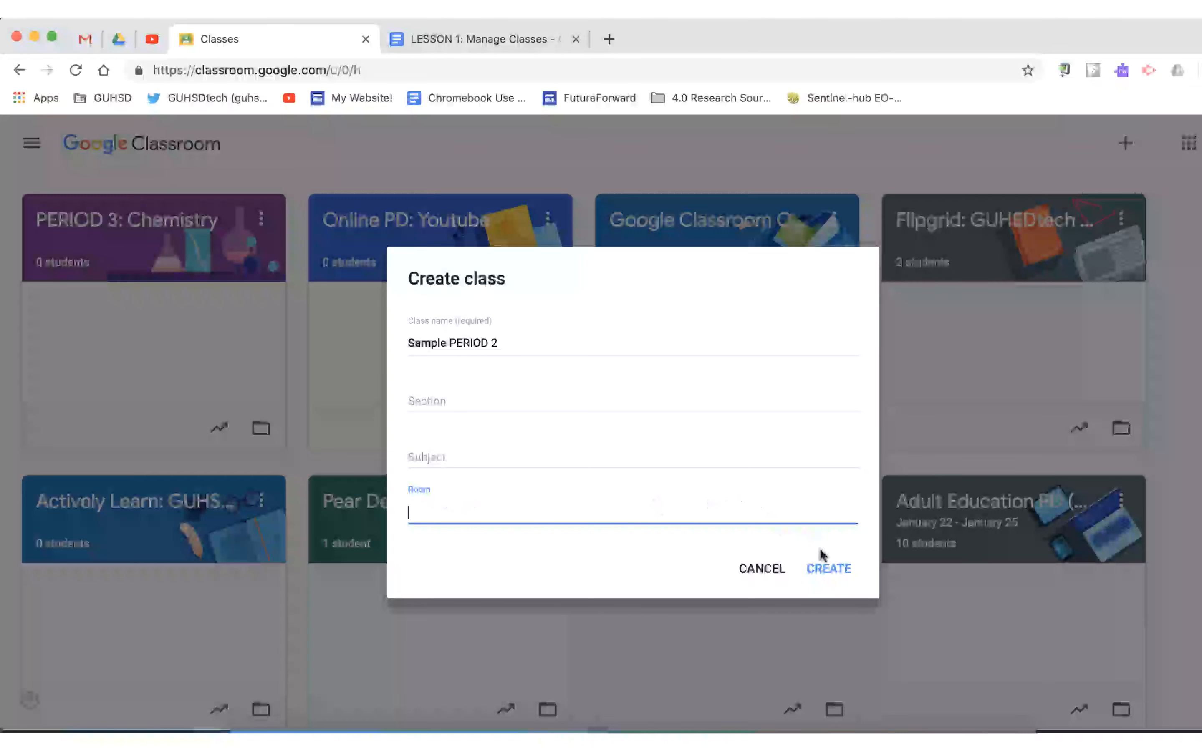
pyautogui.click(828, 570)
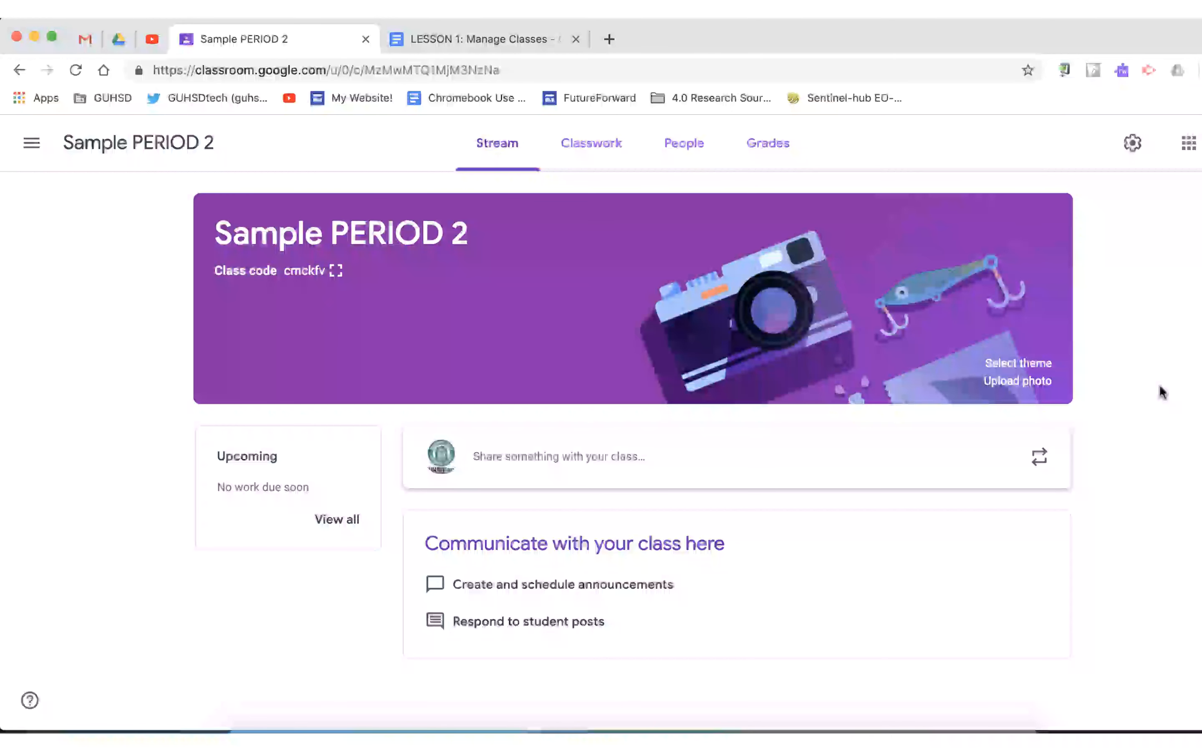
# Step: Review the class settings of Sample PERIOD 2 and close them without changes
pyautogui.click(1134, 141)
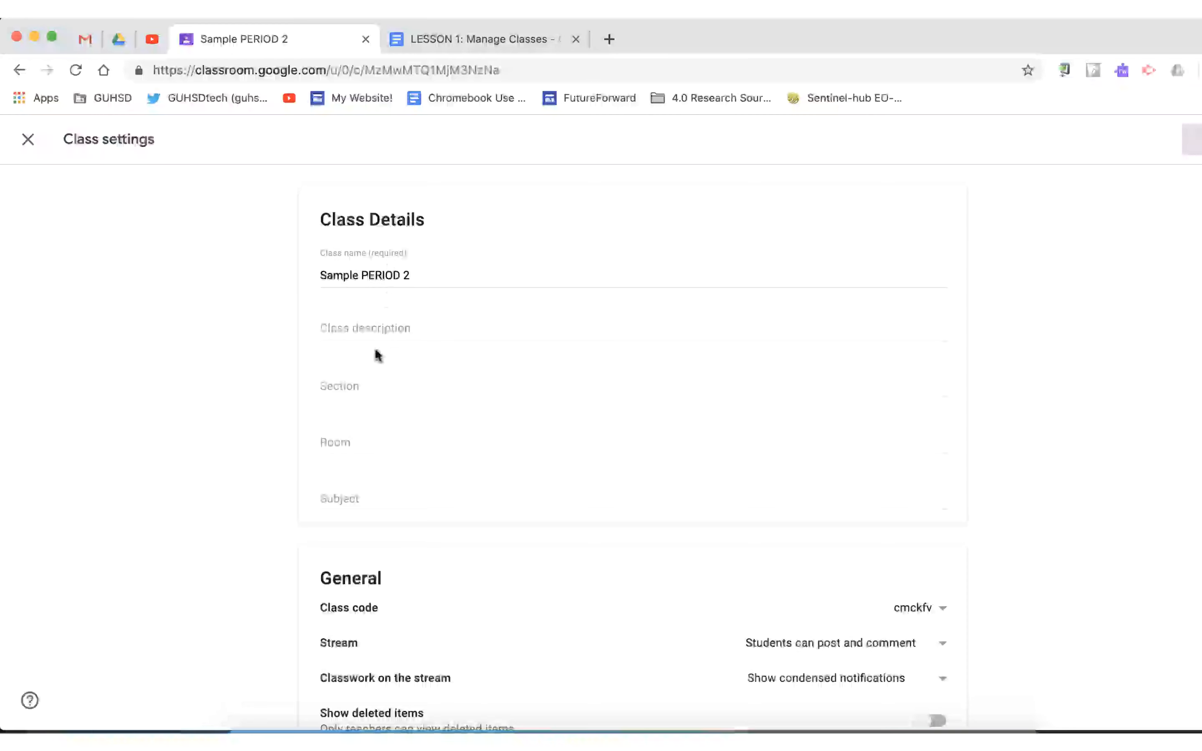
pyautogui.click(28, 140)
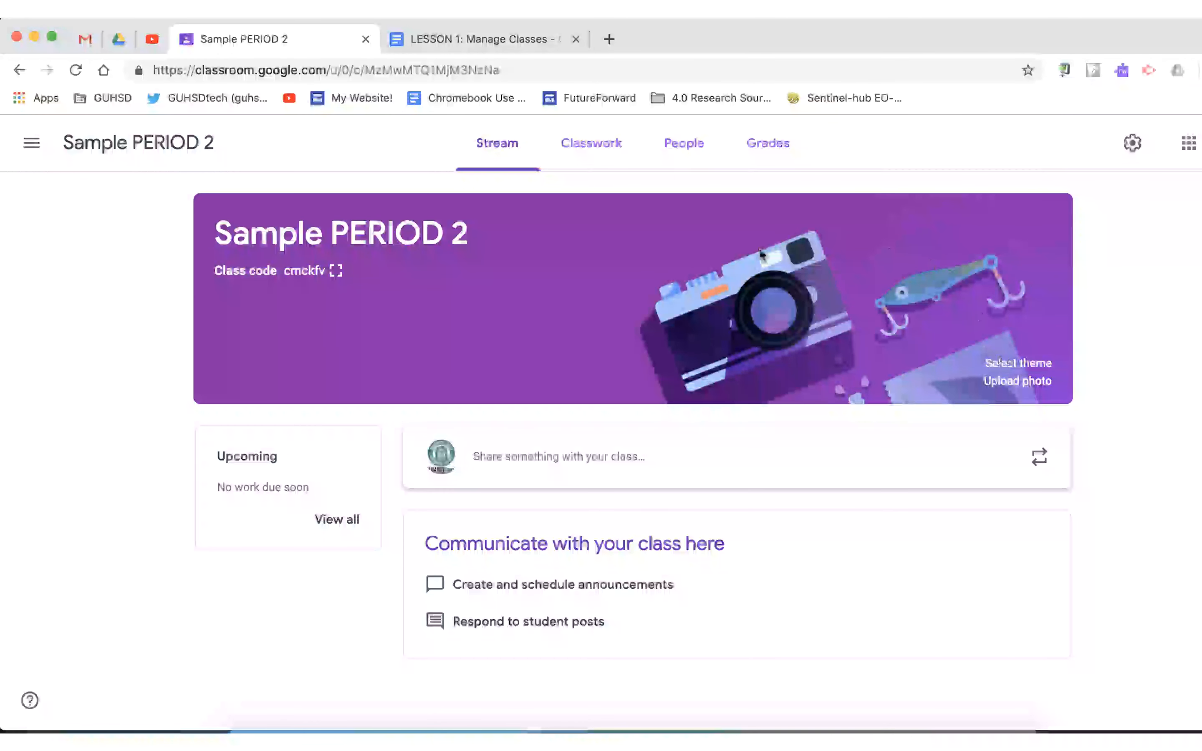
# Step: Browse the class theme gallery categories and the banner photo upload option, leaving both without choosing an image
pyautogui.click(1010, 365)
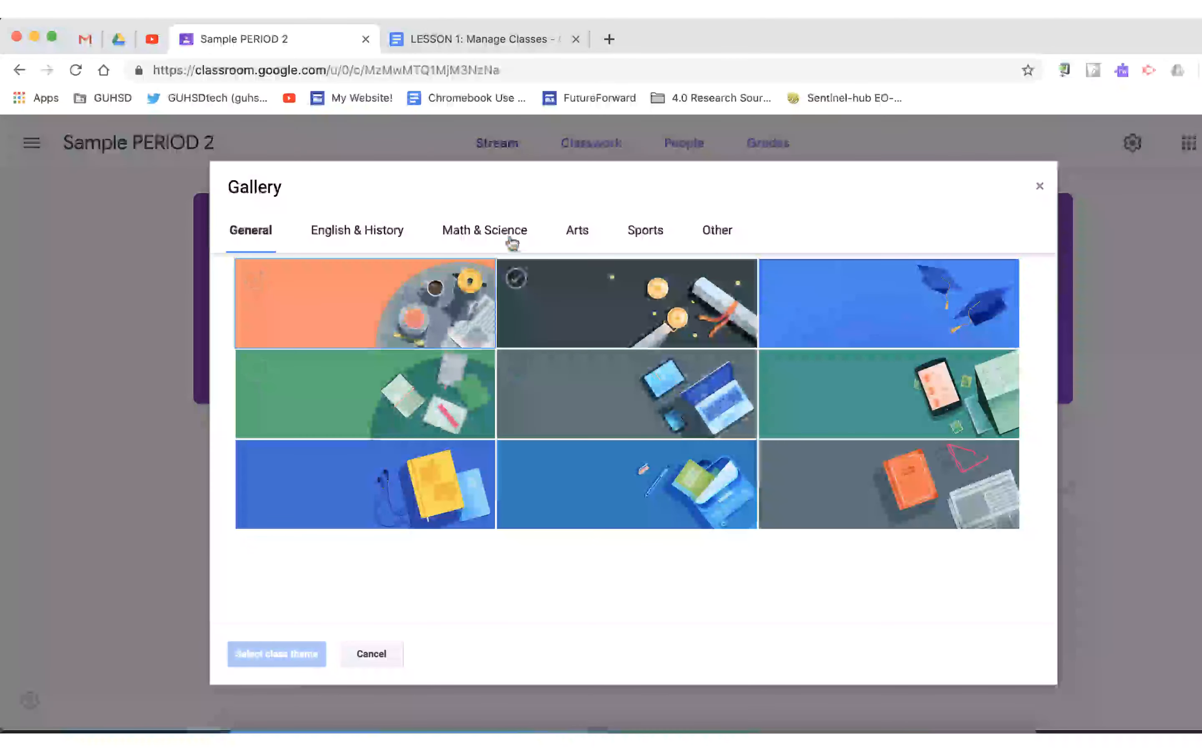
pyautogui.click(515, 242)
pyautogui.click(368, 234)
pyautogui.click(266, 234)
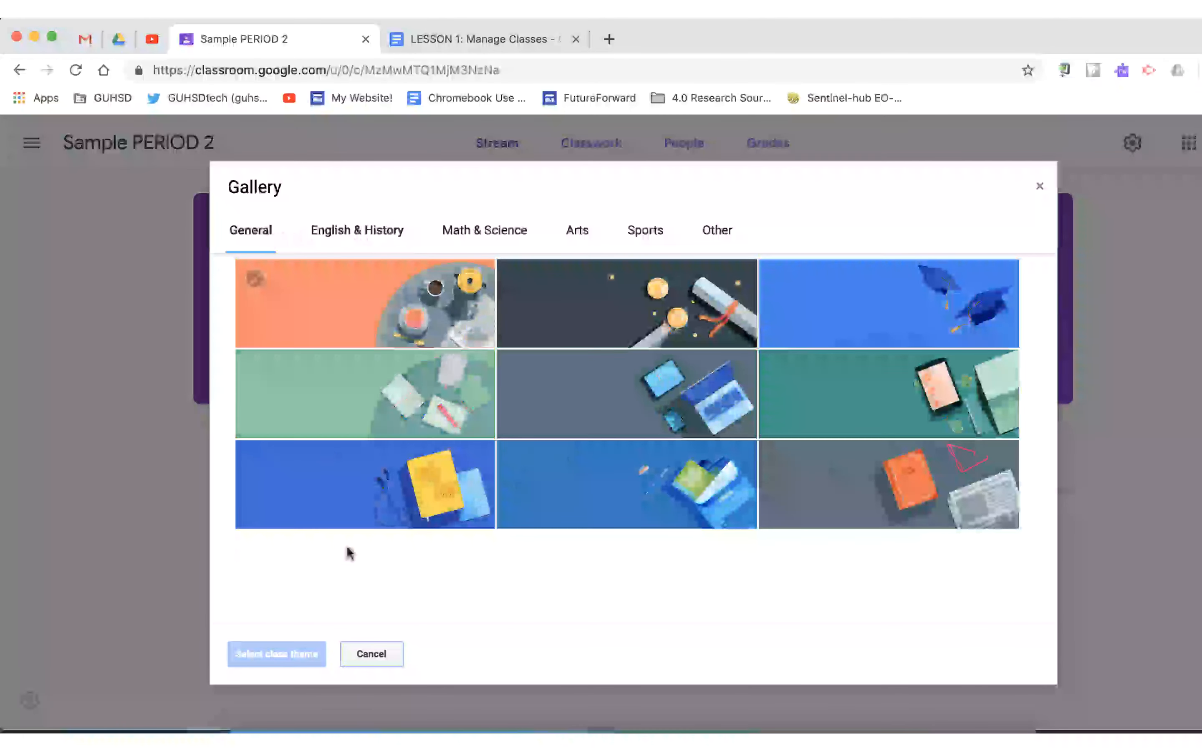
pyautogui.click(371, 653)
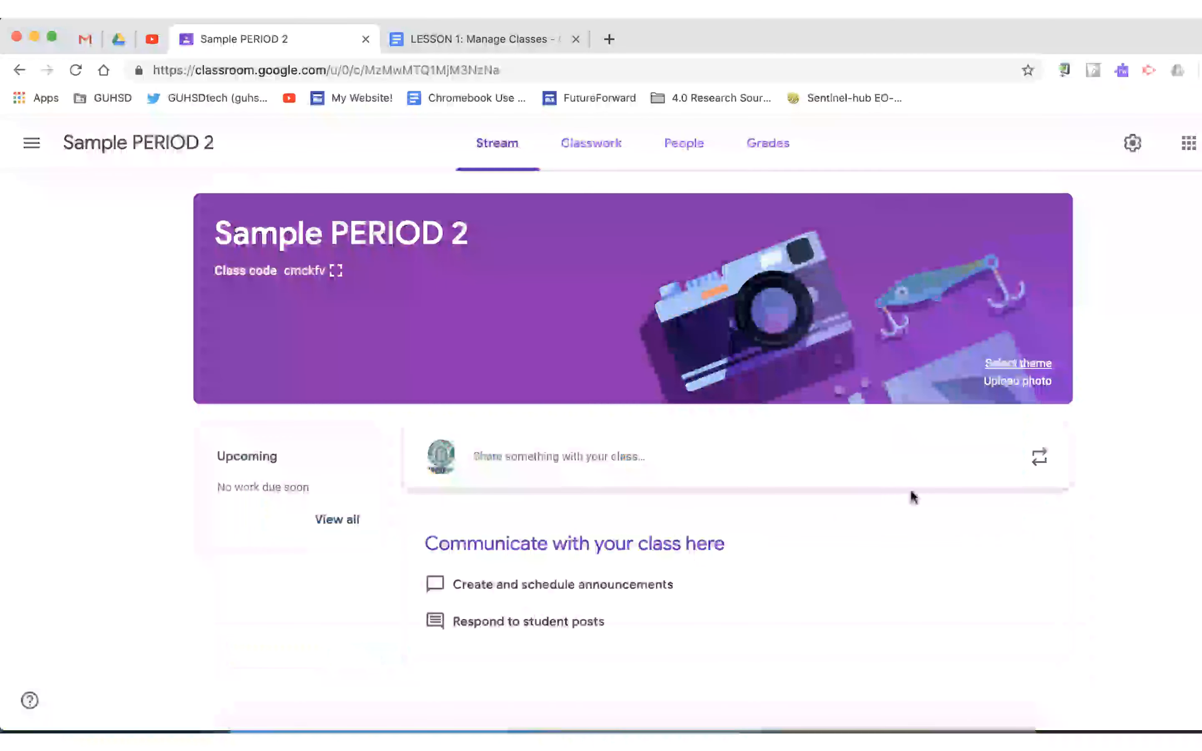
pyautogui.click(1006, 385)
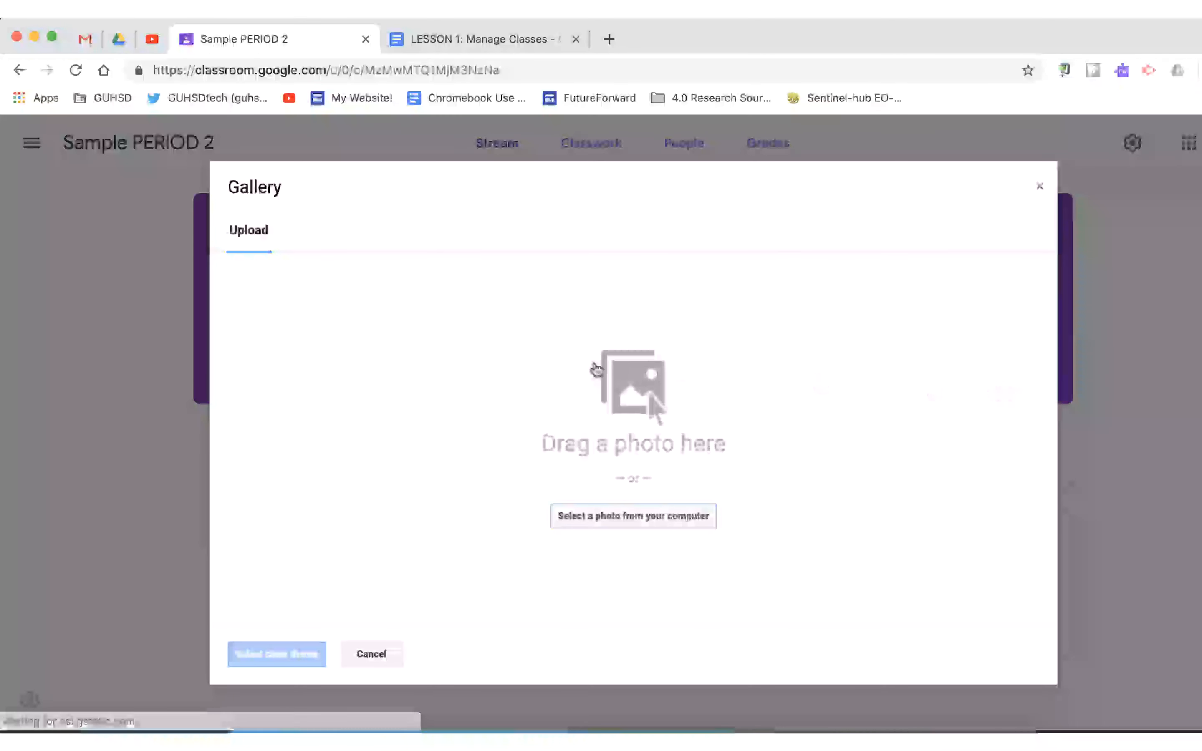
pyautogui.click(381, 652)
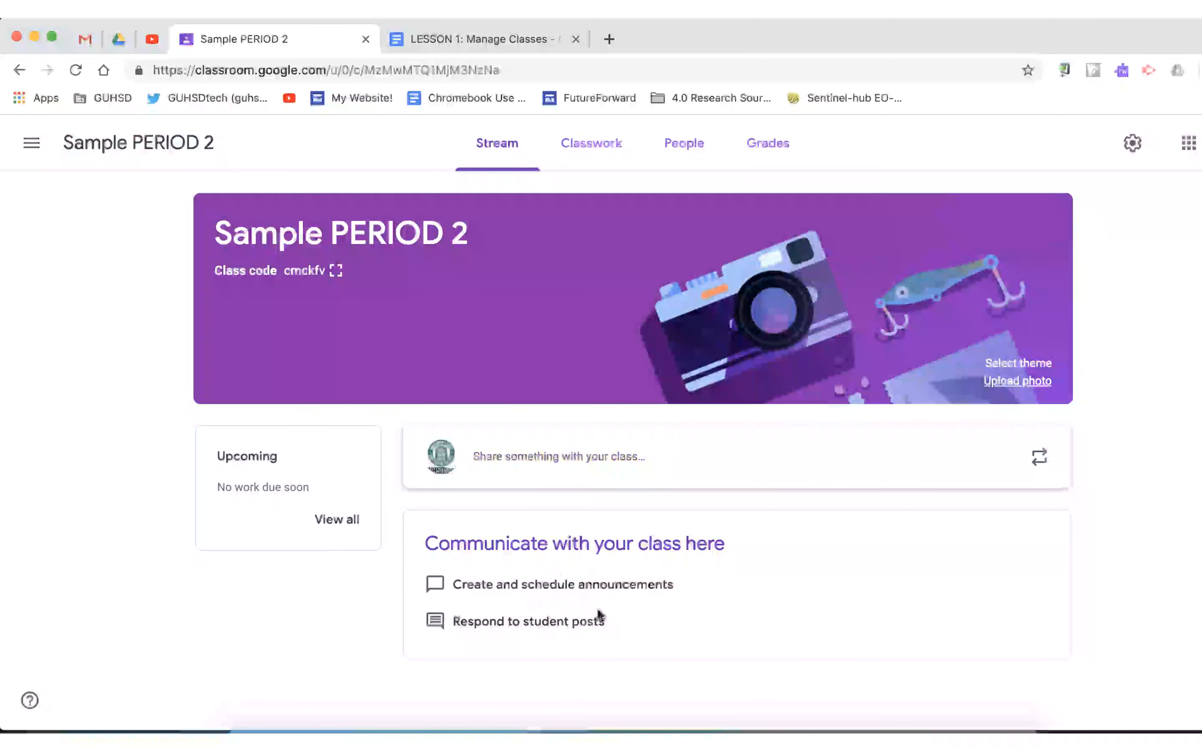
# Step: Look through the Classwork and People pages of the Sample PERIOD 2 class
pyautogui.click(601, 143)
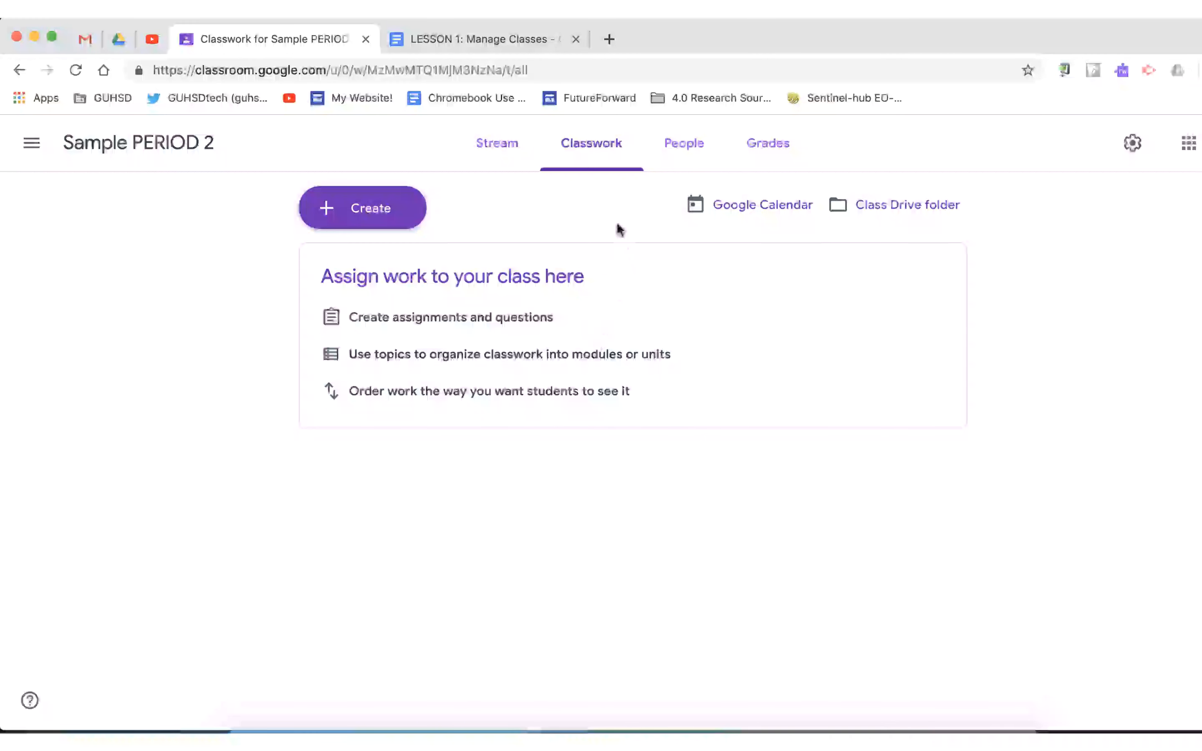
pyautogui.click(689, 147)
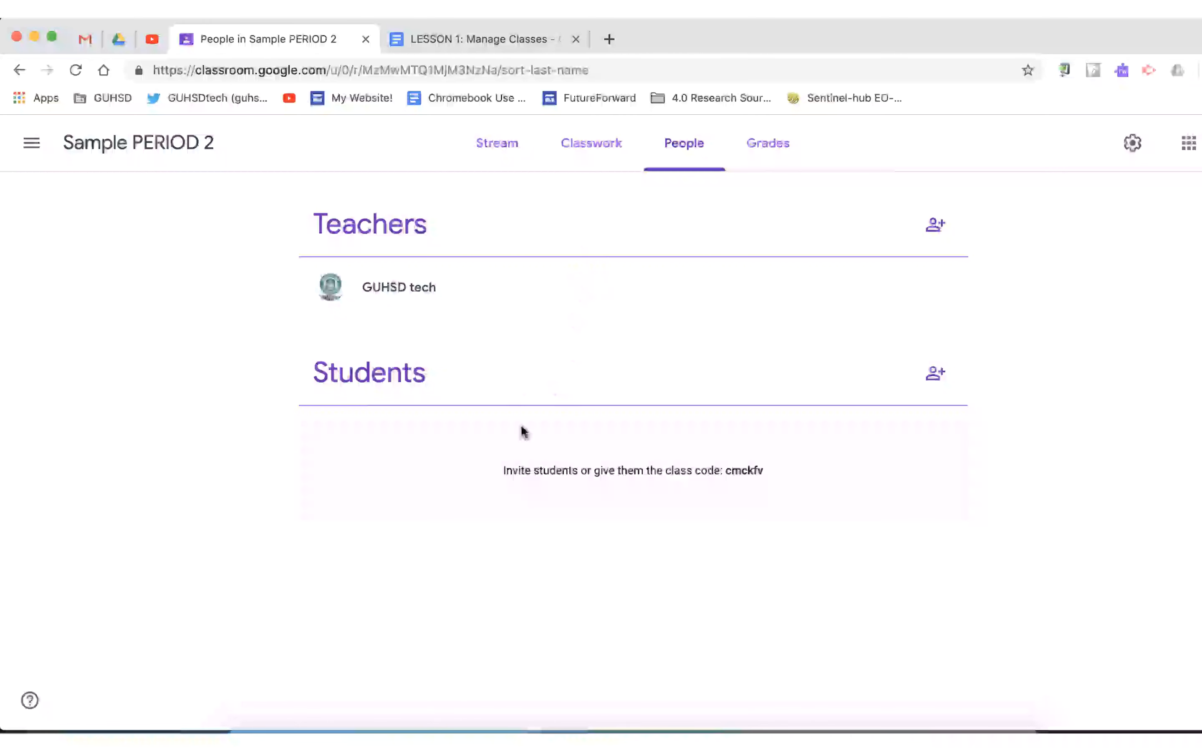
pyautogui.click(763, 157)
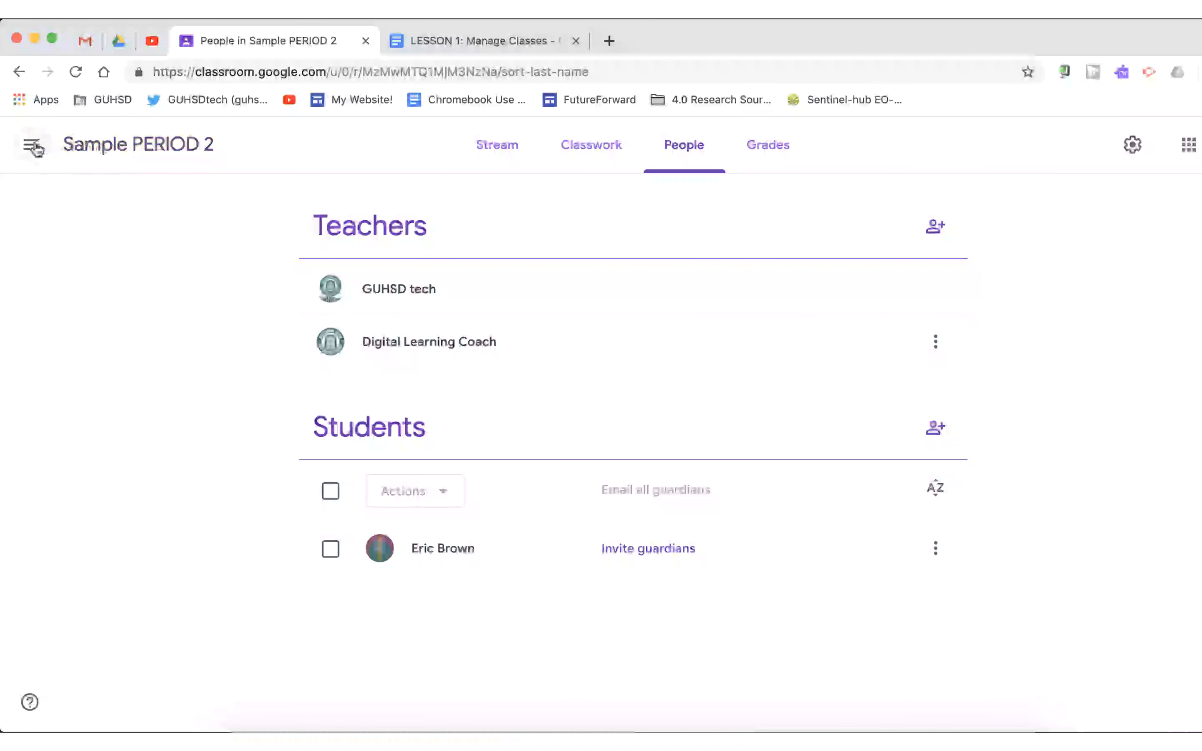
# Step: Return to the overview of all classes and show the management options of the PERIOD 3: Chemistry class
pyautogui.click(33, 146)
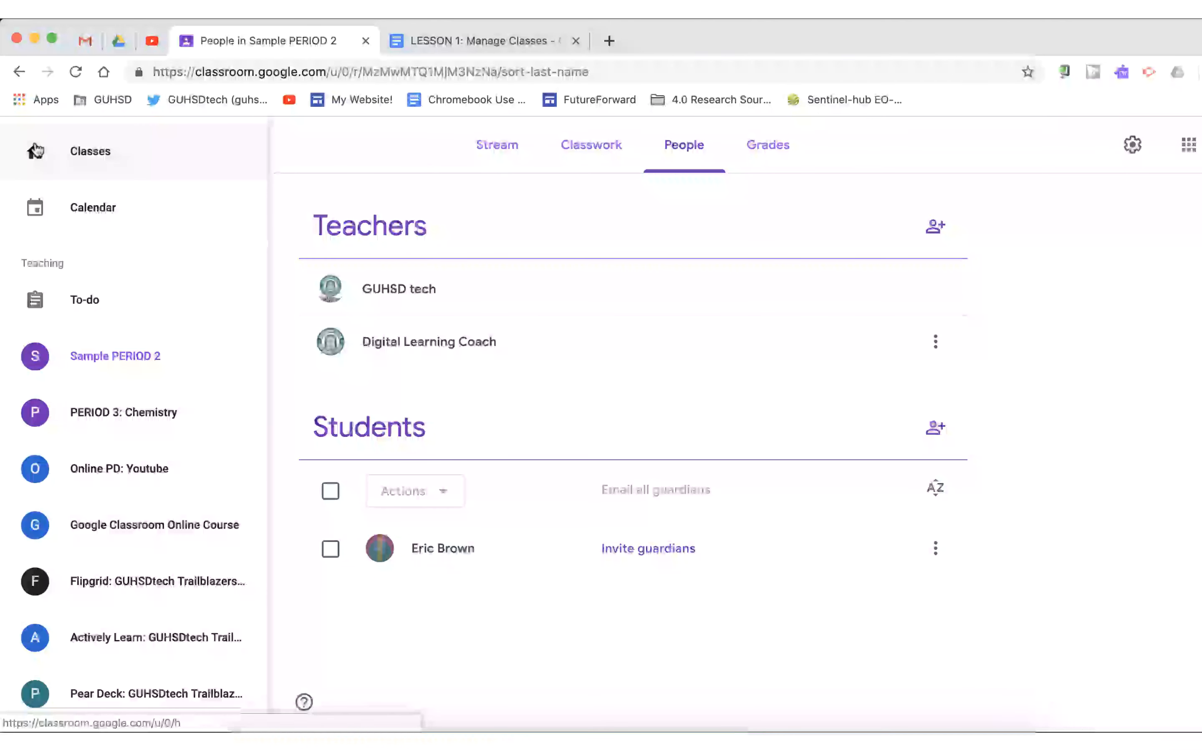
pyautogui.click(53, 160)
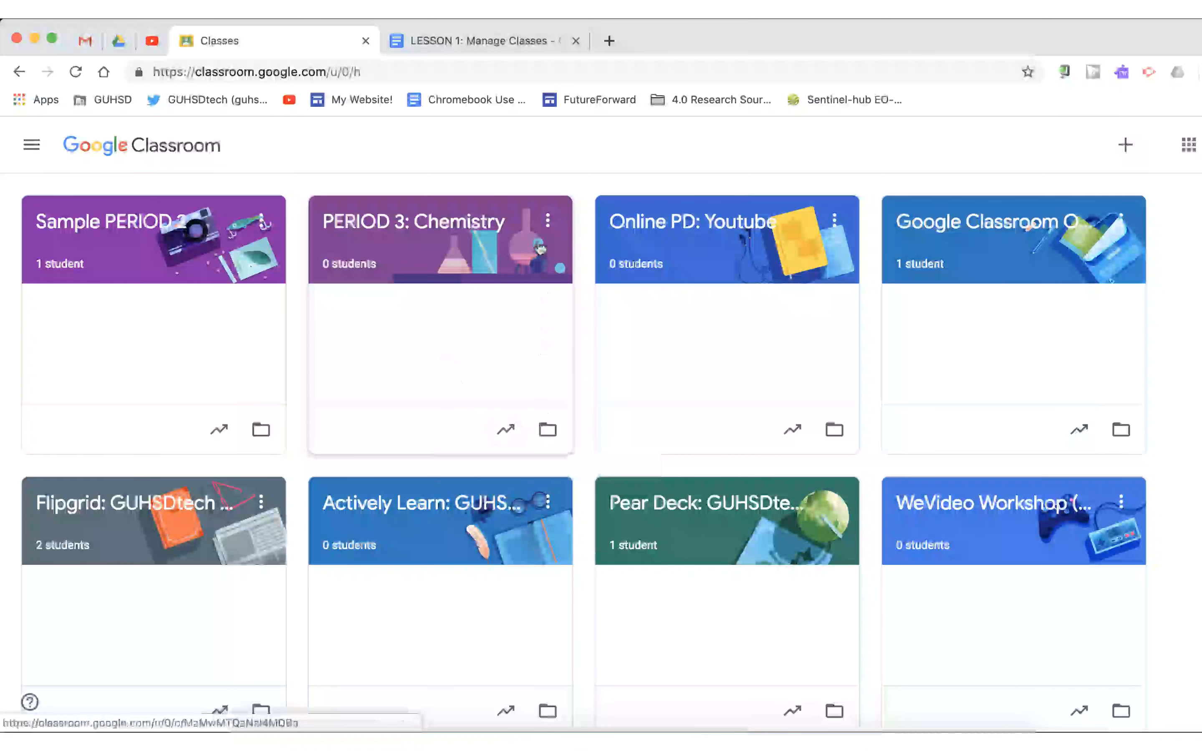
pyautogui.click(548, 222)
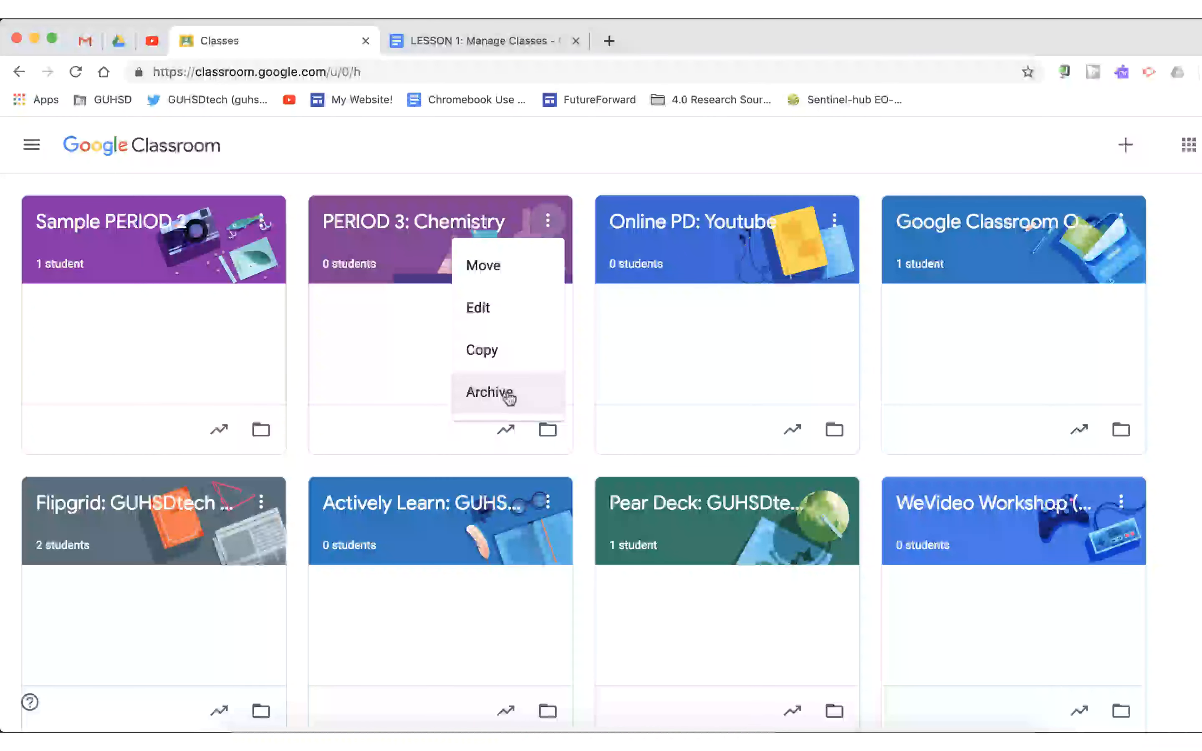
# Step: Dismiss the class options, locate the Archived Classes entry in the main navigation, and return to the class overview
pyautogui.click(24, 144)
pyautogui.click(23, 144)
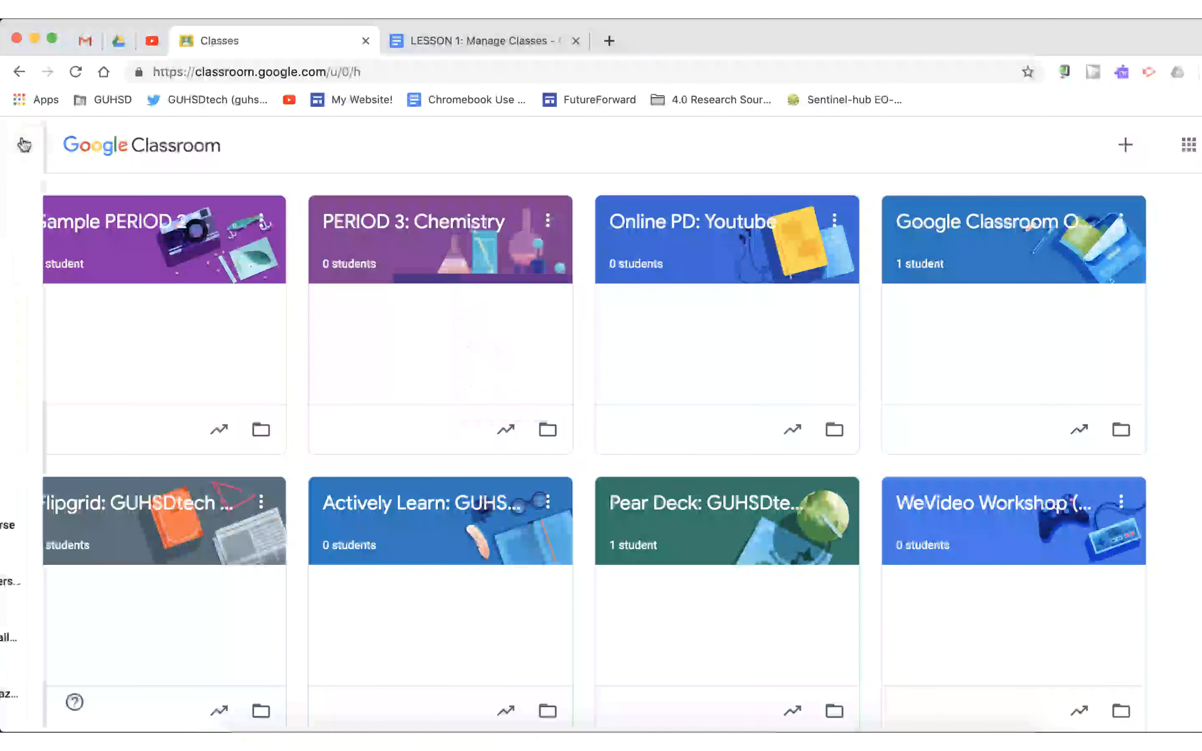
pyautogui.scroll(-5, 68, 336)
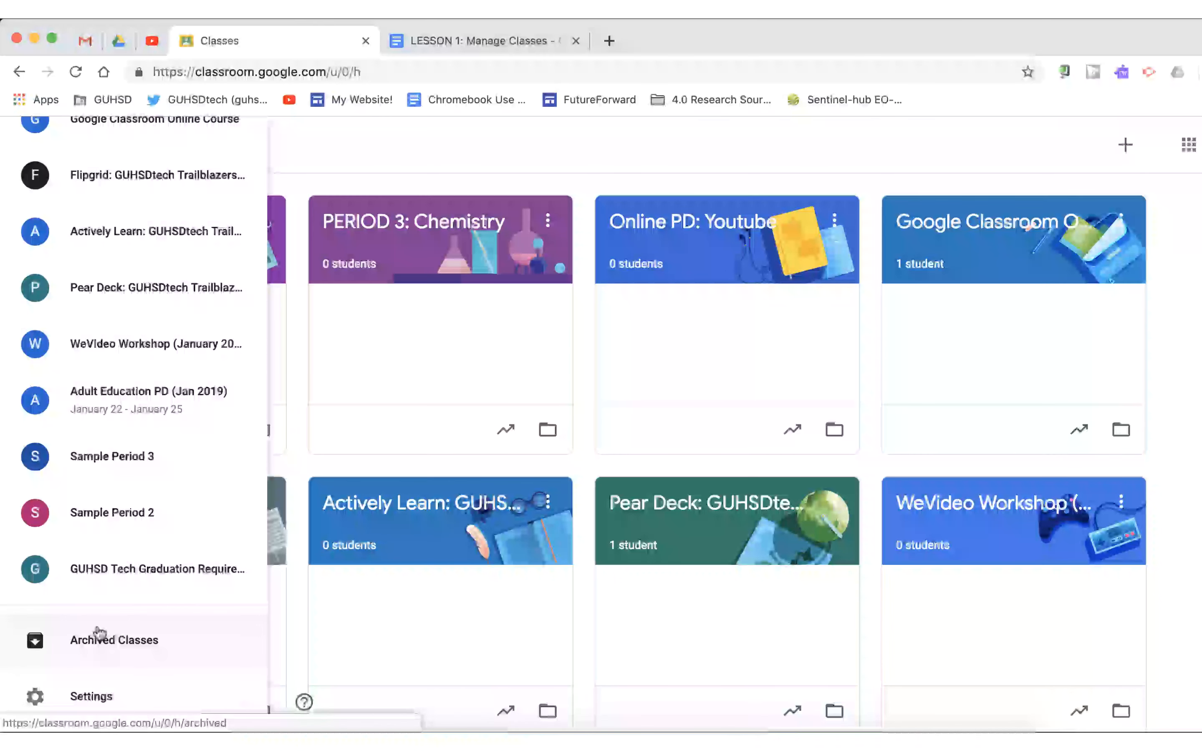
pyautogui.scroll(10, 99, 634)
pyautogui.click(54, 151)
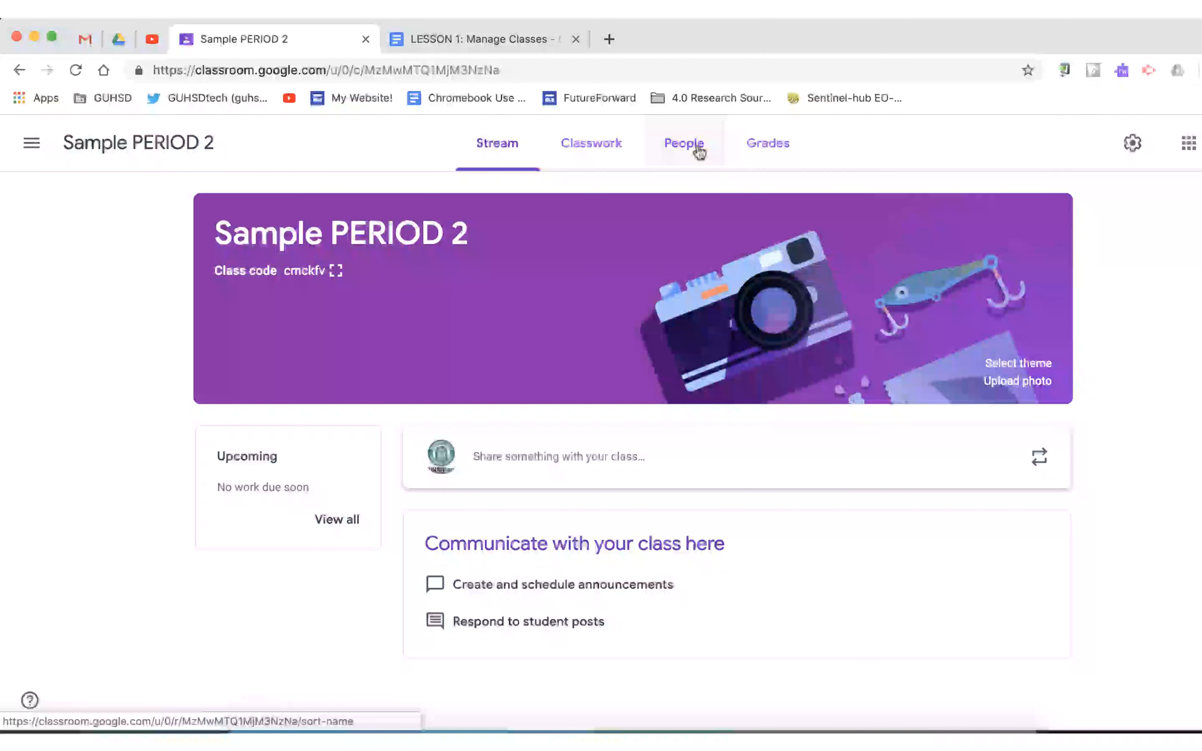
# Step: Try the teacher and student invitation forms on the People page, searching "digital" and choosing Digital Learning Coach as teacher, and cancel both
pyautogui.click(700, 152)
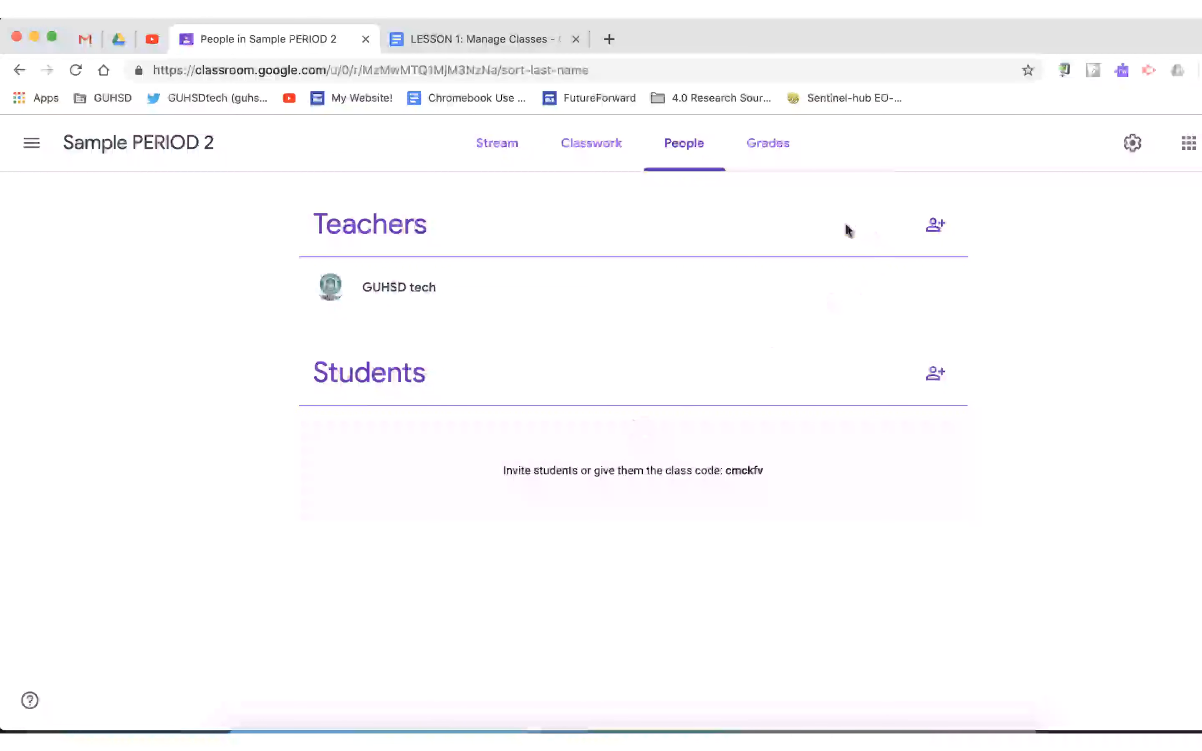
pyautogui.click(934, 229)
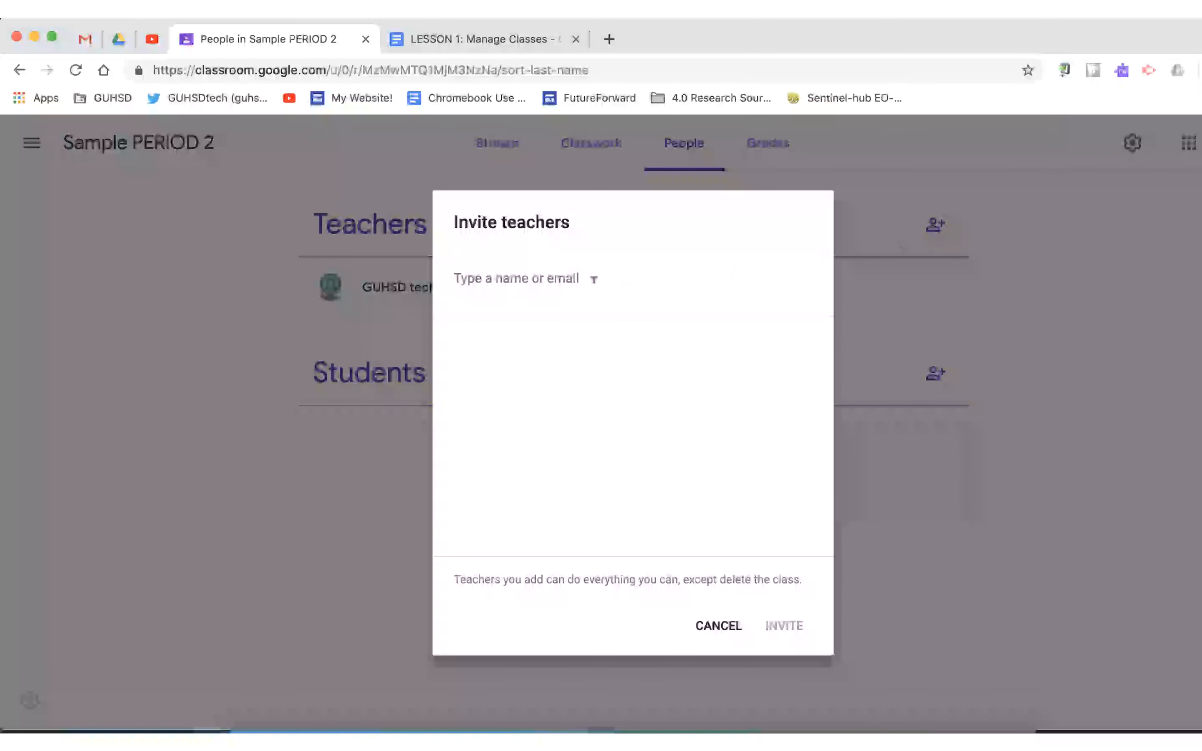
pyautogui.write('di')
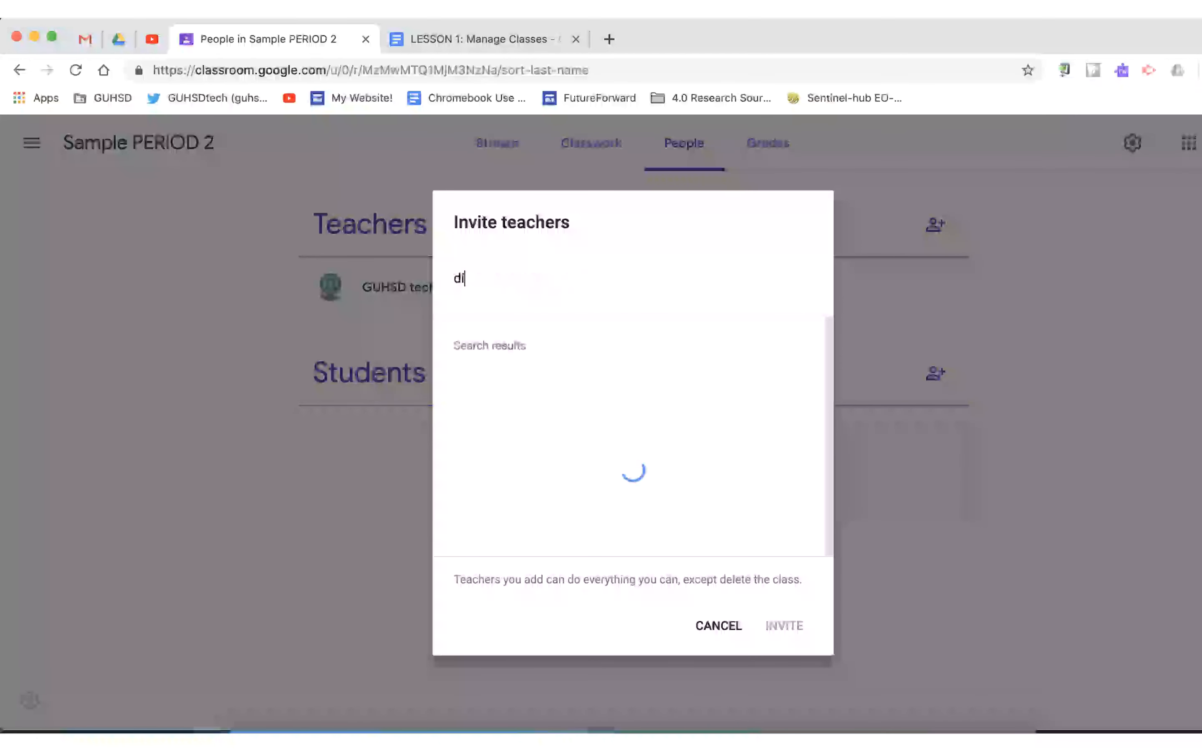
pyautogui.write('gital')
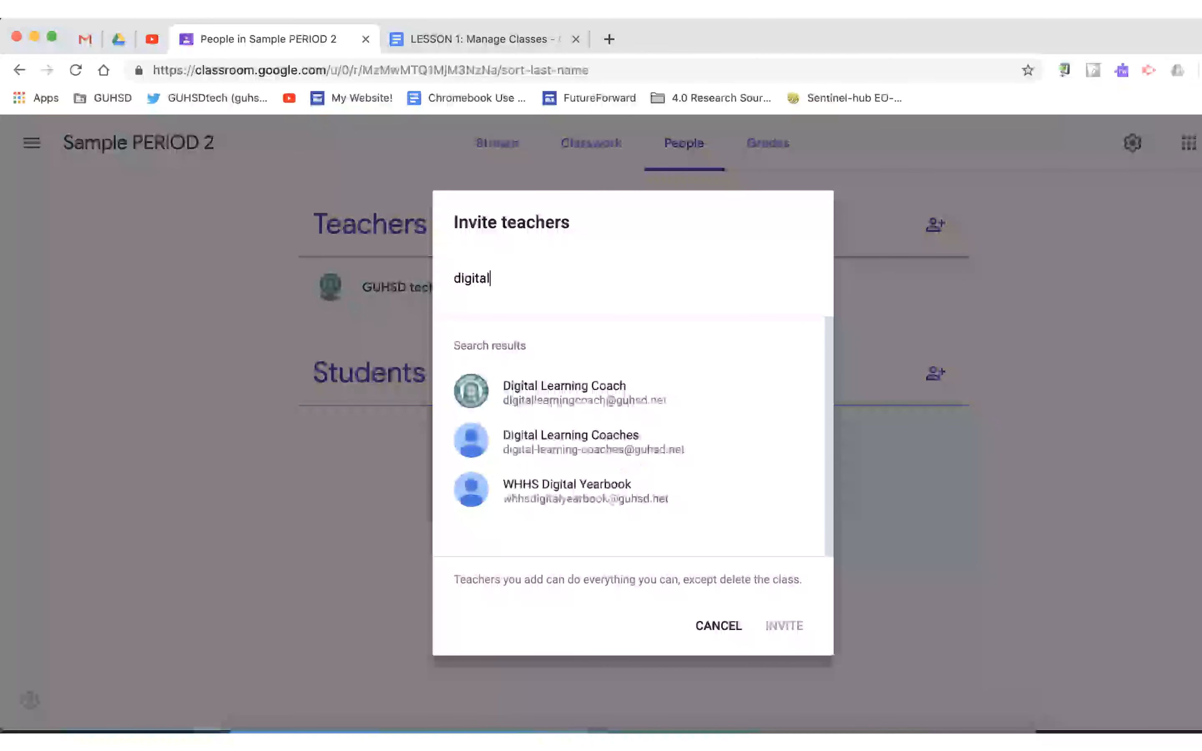
pyautogui.click(584, 386)
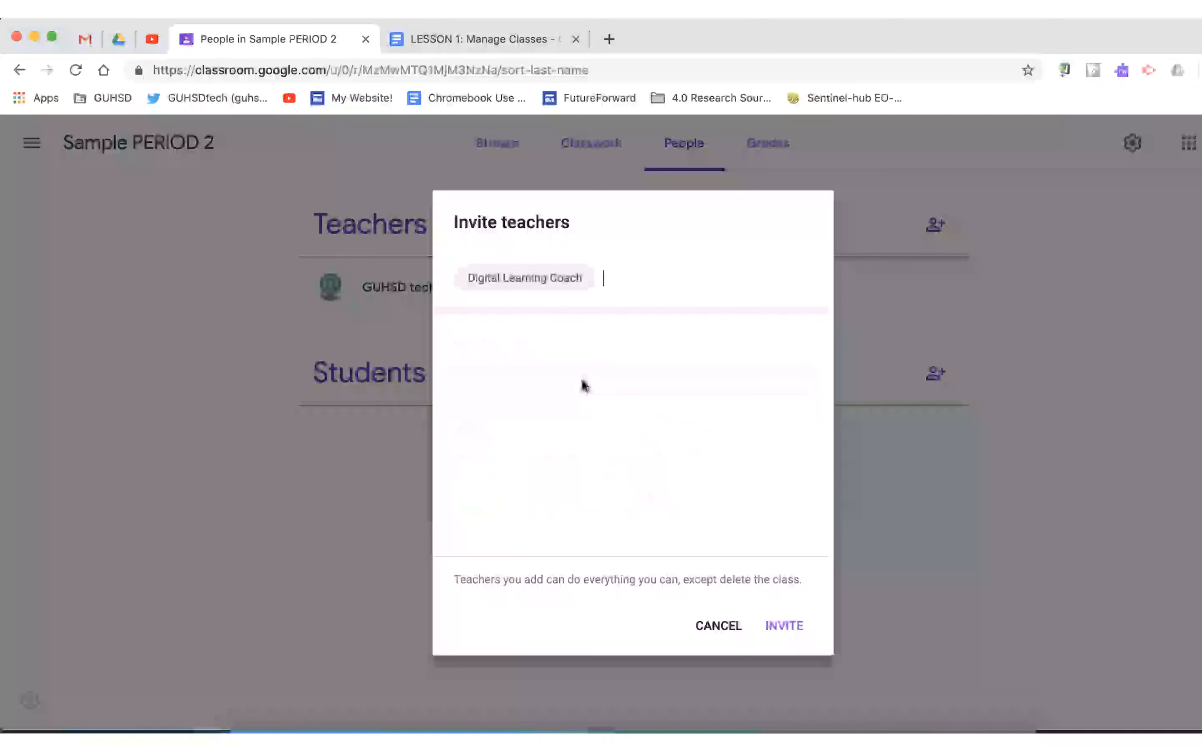
pyautogui.click(724, 626)
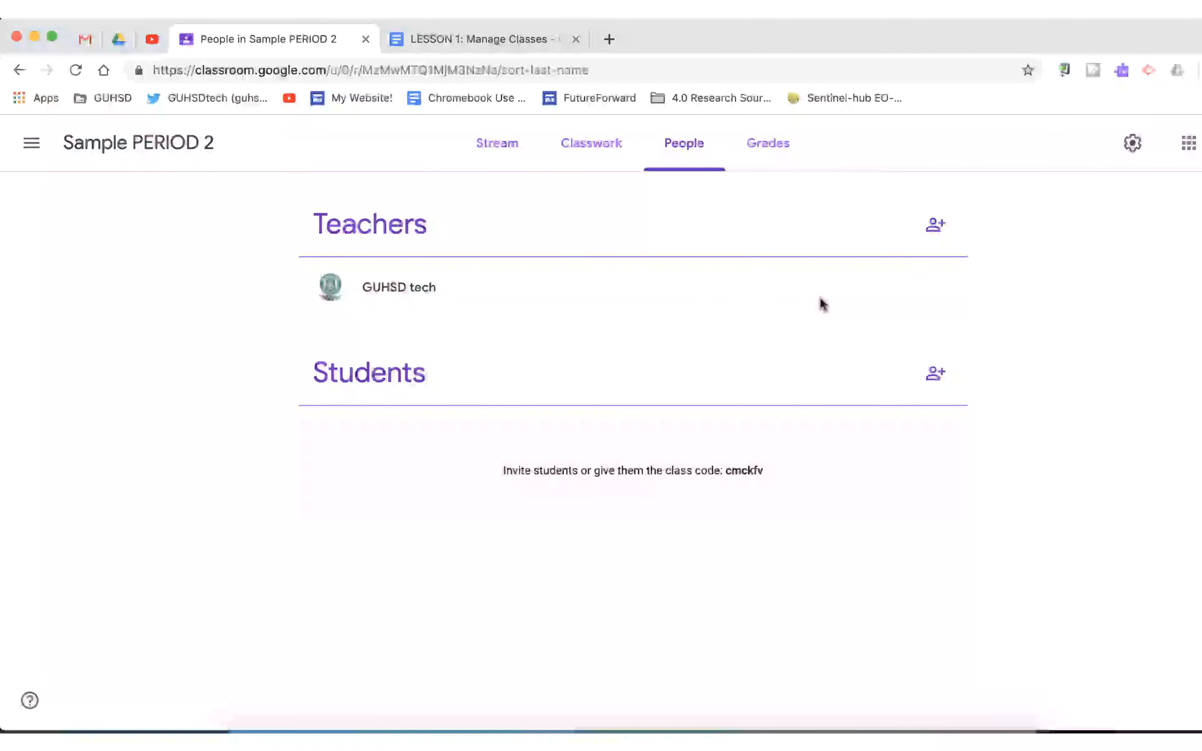
pyautogui.click(935, 373)
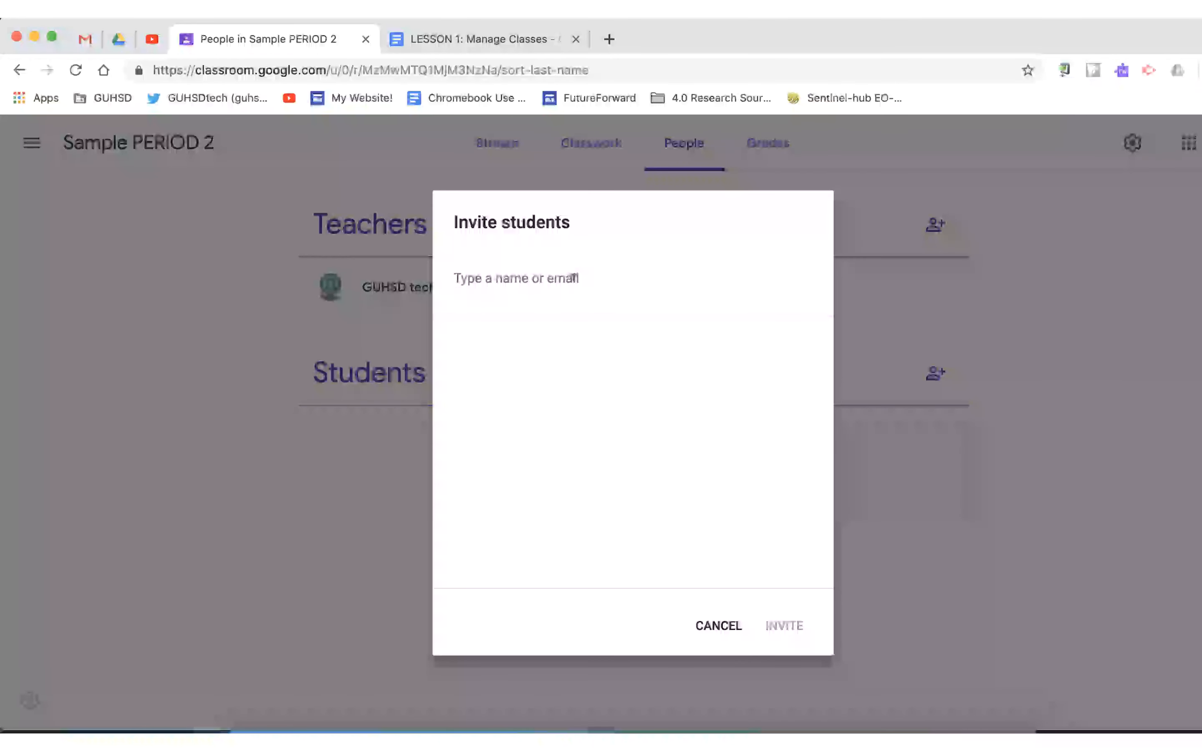
pyautogui.click(715, 628)
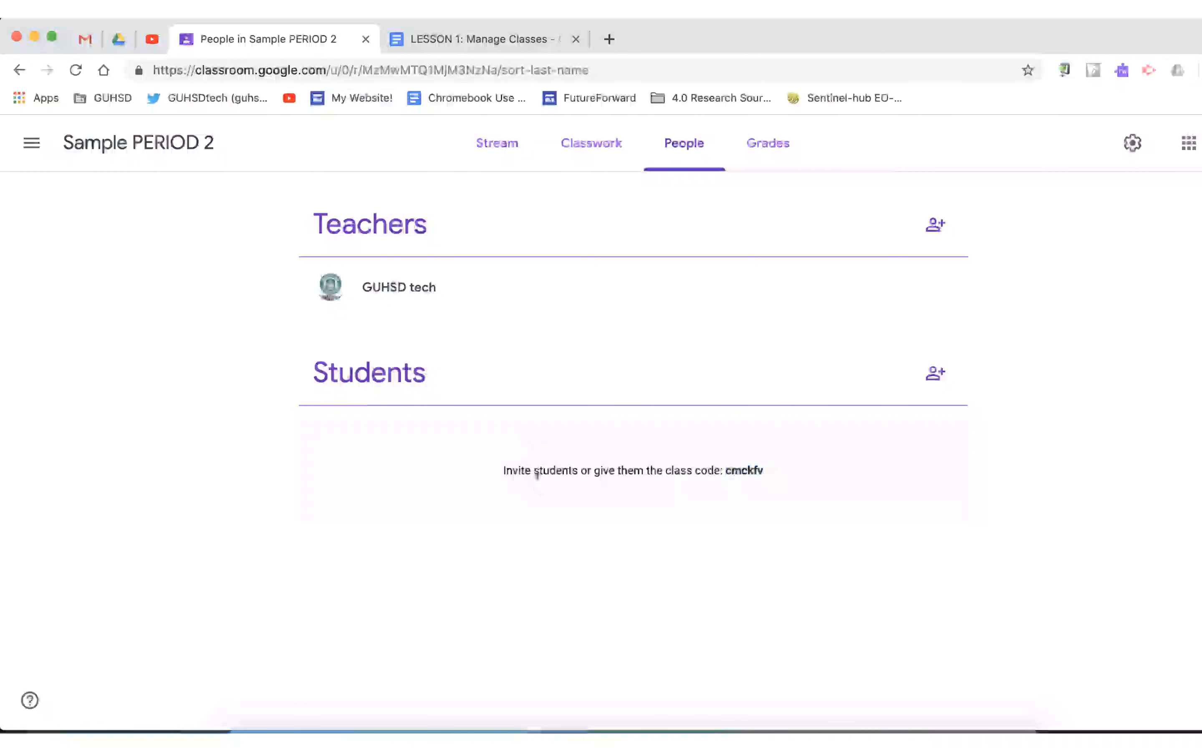
# Step: Go back to the Stream page, display the class code enlarged, and highlight the code text
pyautogui.click(502, 158)
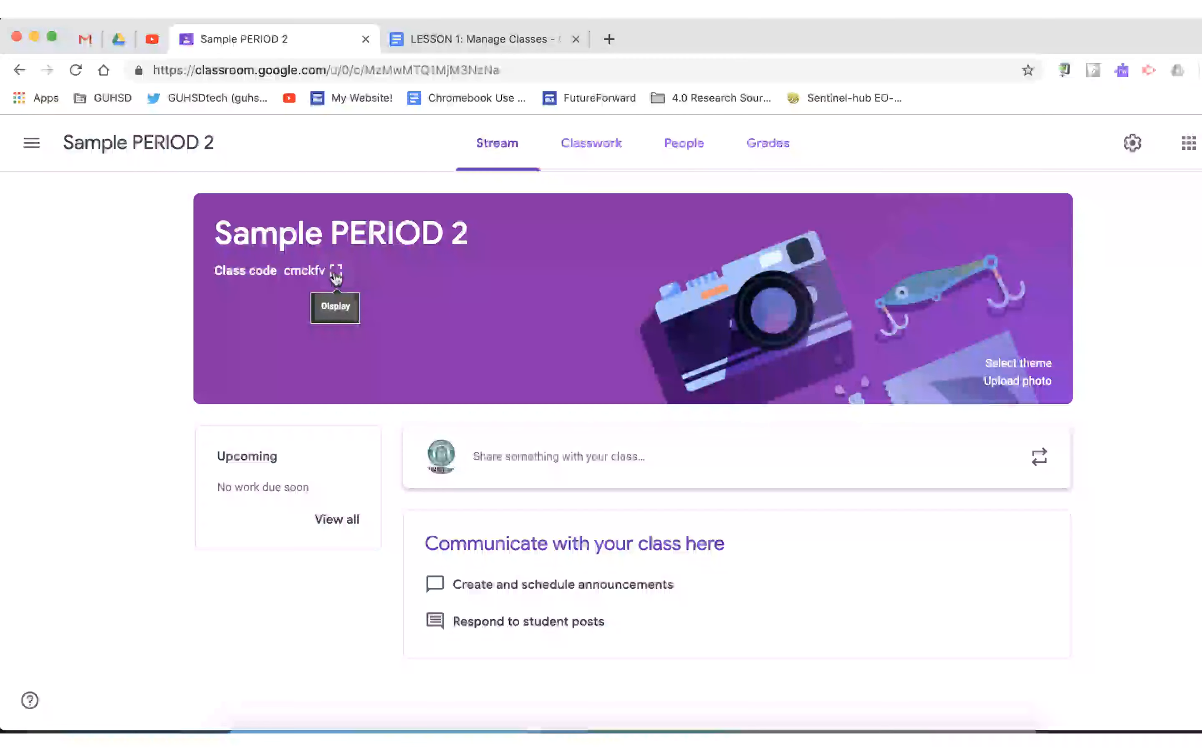
pyautogui.click(337, 273)
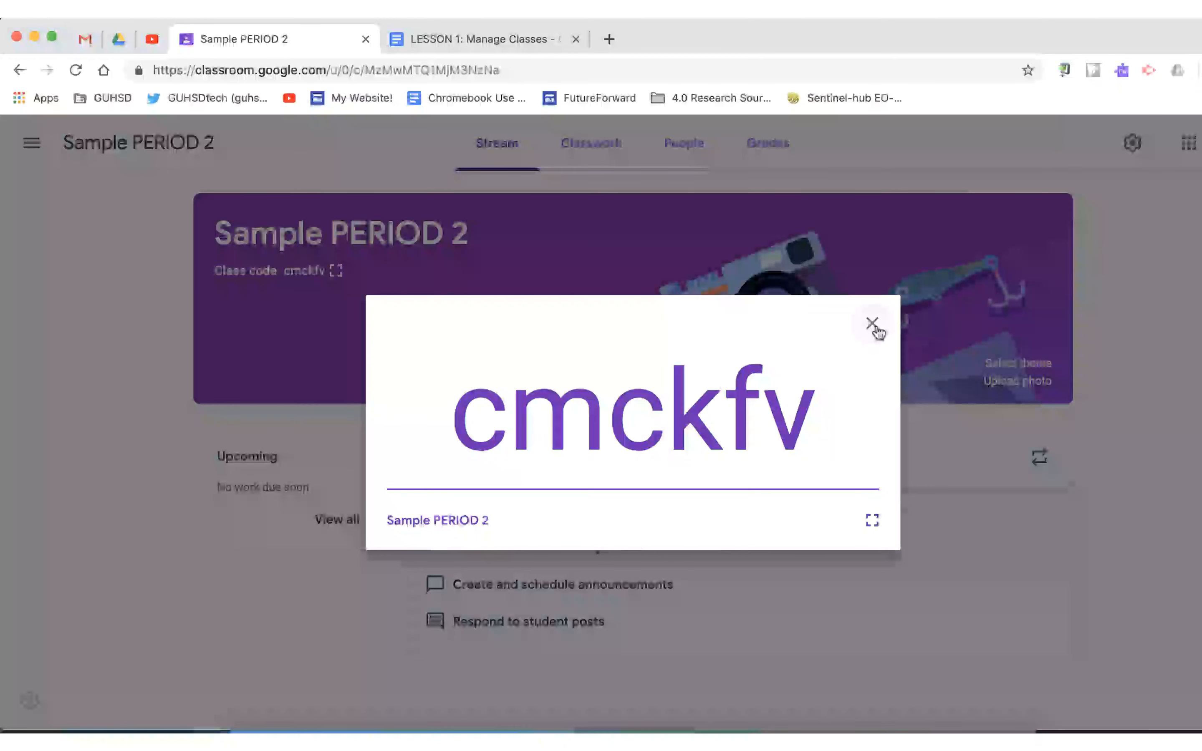
pyautogui.doubleClick(704, 409)
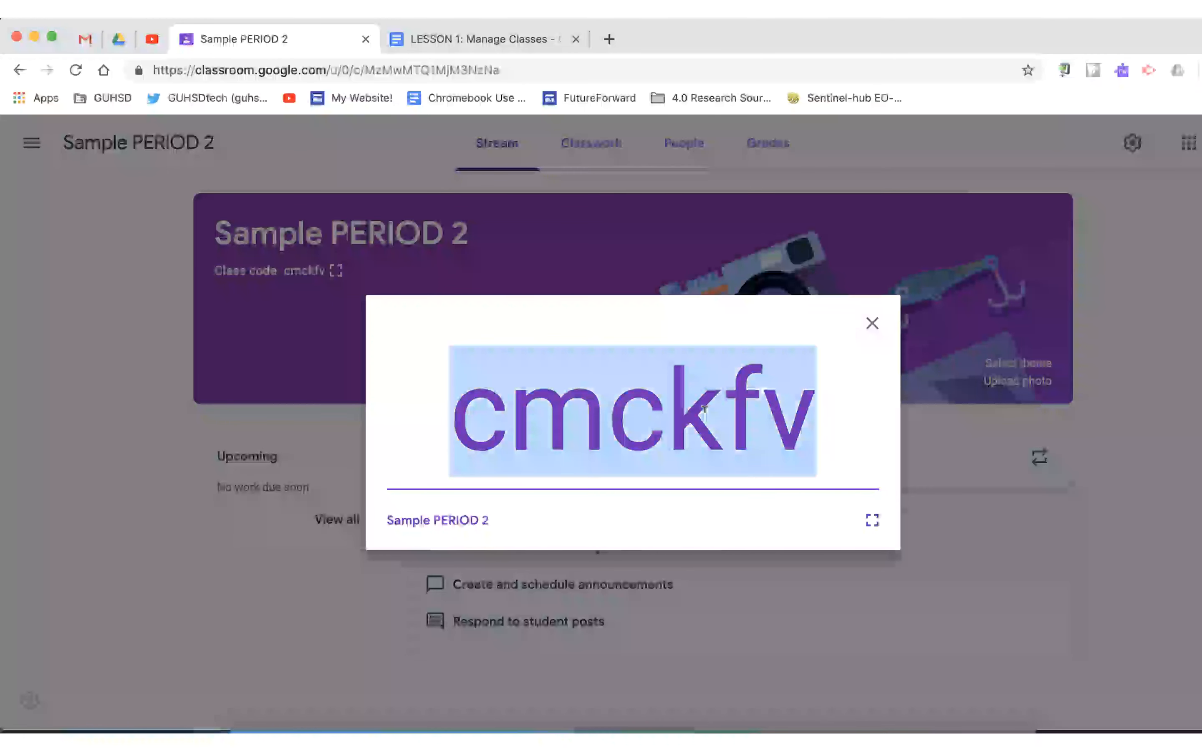
pyautogui.click(527, 428)
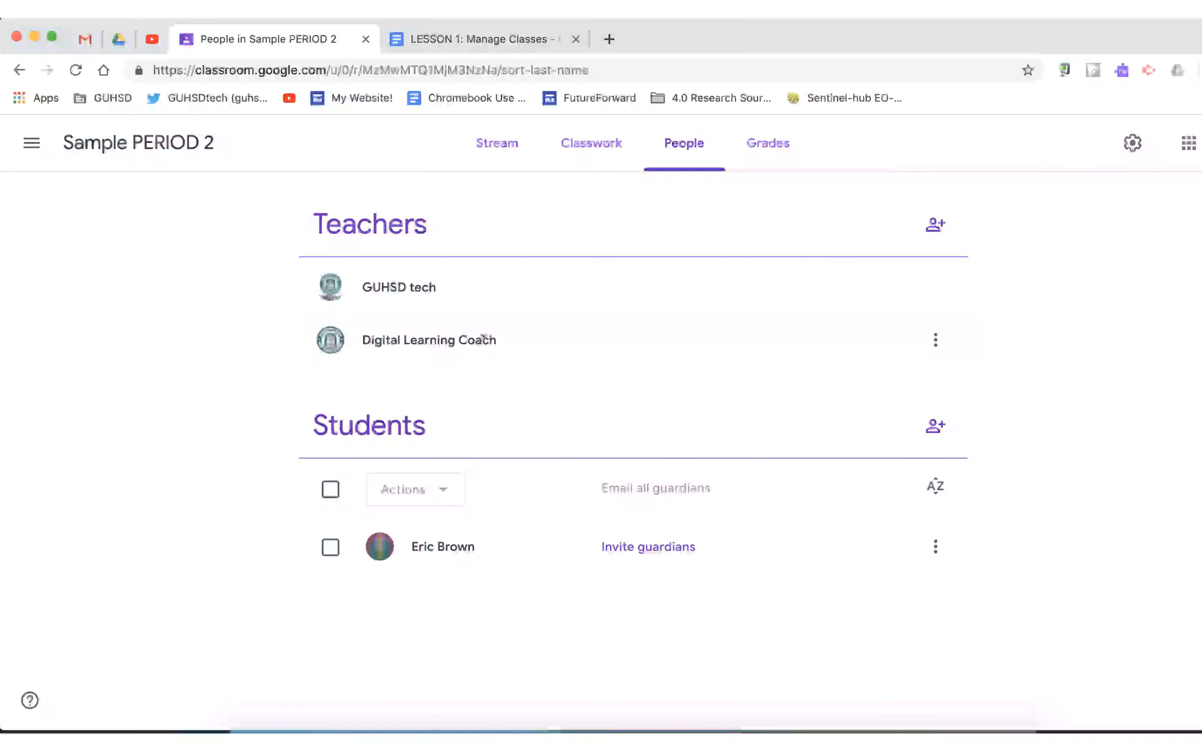
# Step: Show the management options for the co-teacher Digital Learning Coach, including Make class owner, and dismiss them without choosing one
pyautogui.click(935, 340)
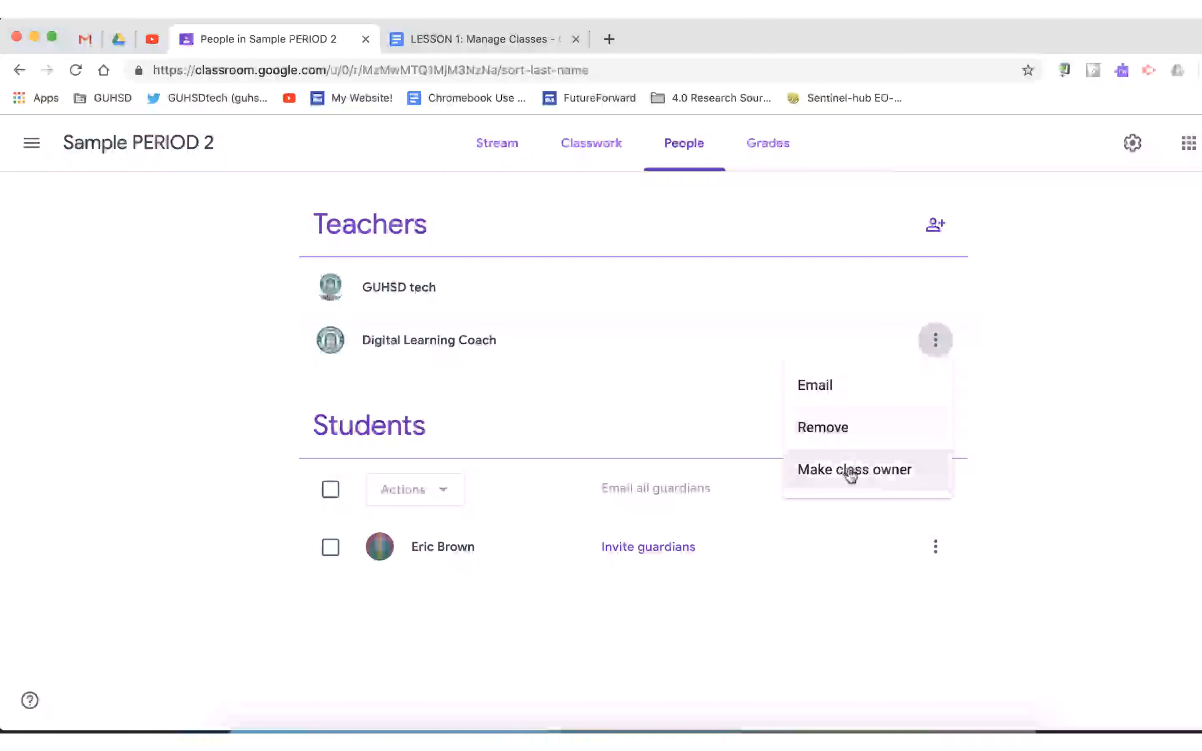
pyautogui.click(1030, 375)
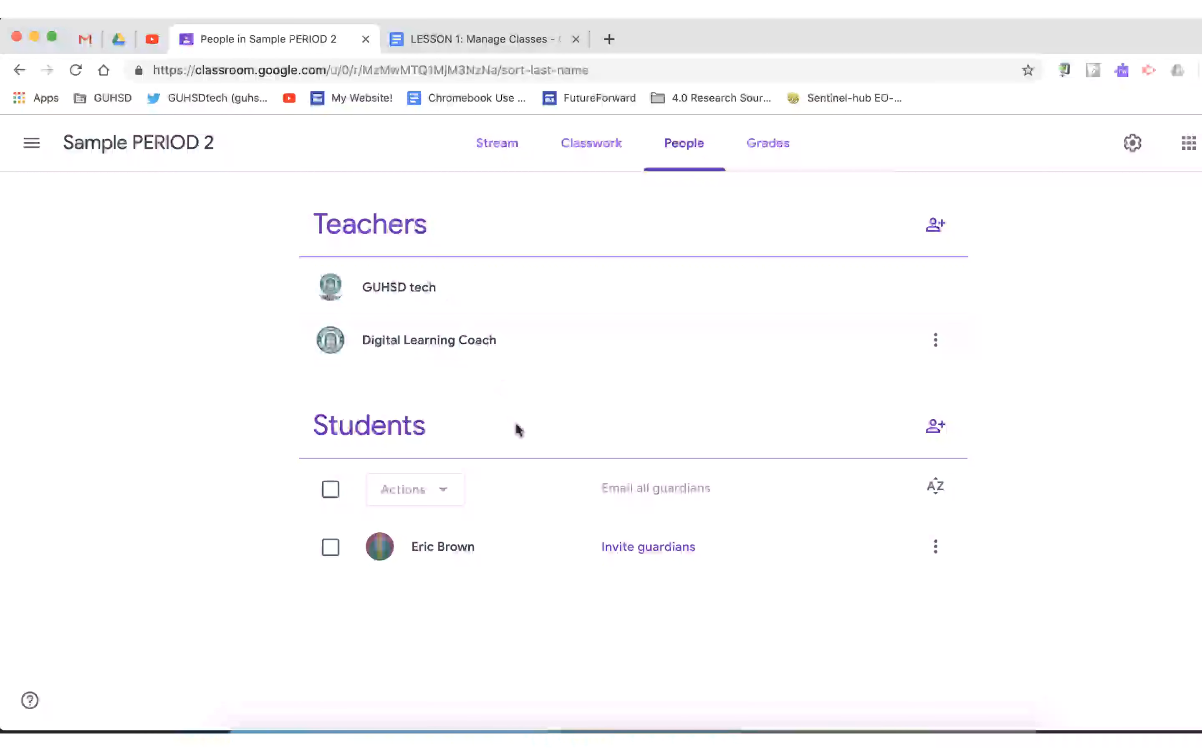
# Step: Select the student listed in the Students section of the People page
pyautogui.click(330, 548)
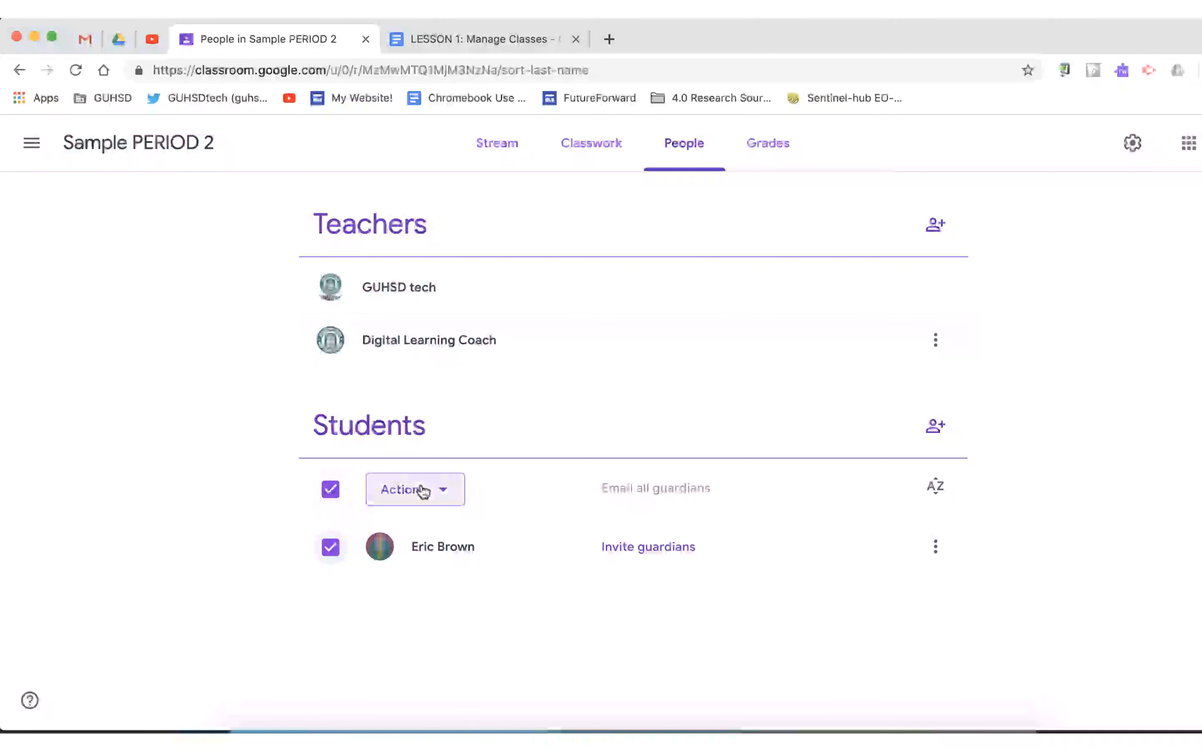